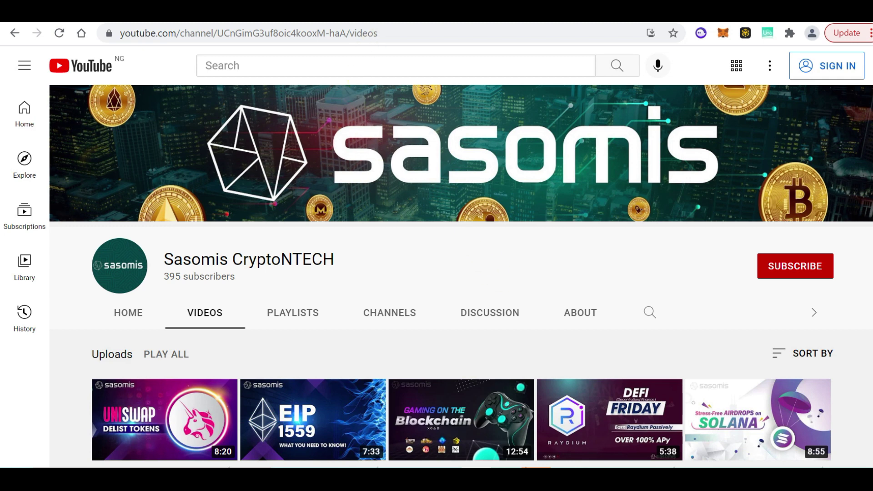
# Switch to the solape.io tab showing the Solape ecosystem homepage
pyautogui.hotkey('ctrl', 'Tab')
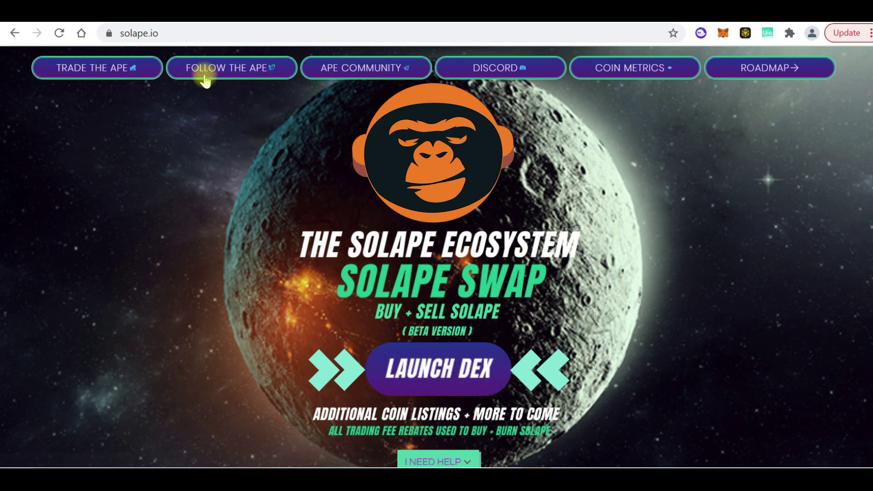
pyautogui.scroll(-1, 634, 204)
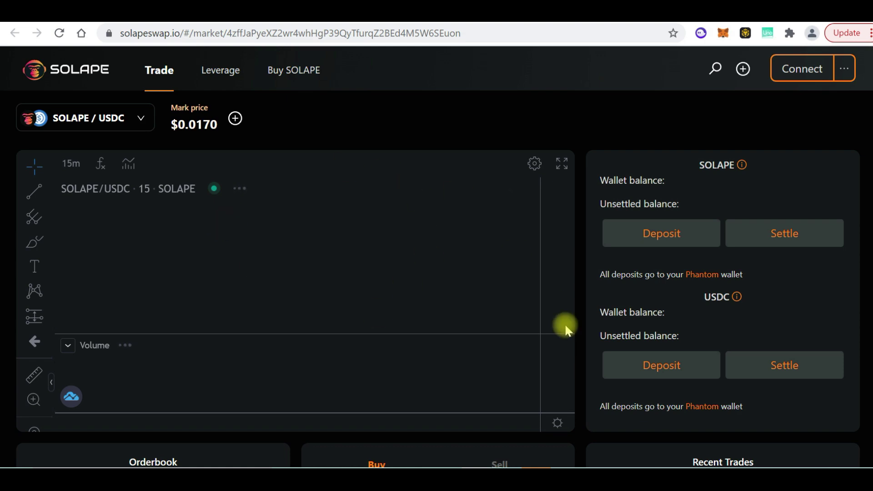
pyautogui.scroll(-2, 579, 343)
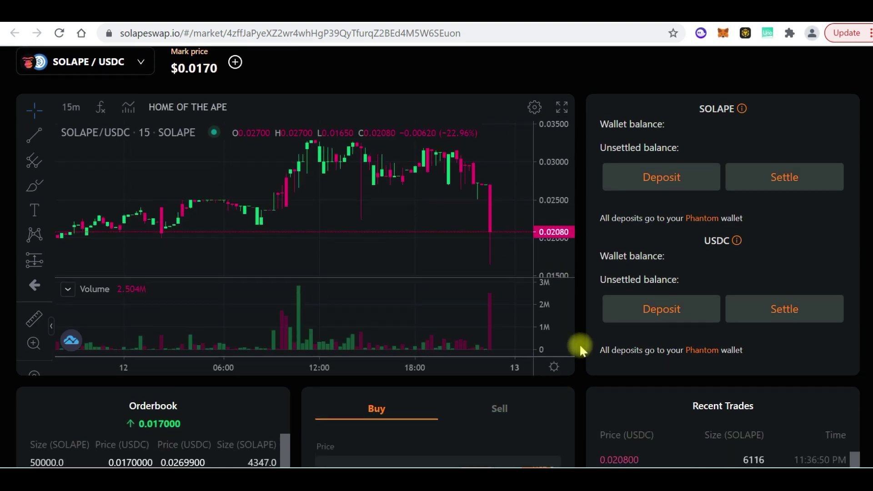
pyautogui.scroll(-5, 579, 343)
pyautogui.scroll(-2, 579, 343)
pyautogui.scroll(4, 579, 344)
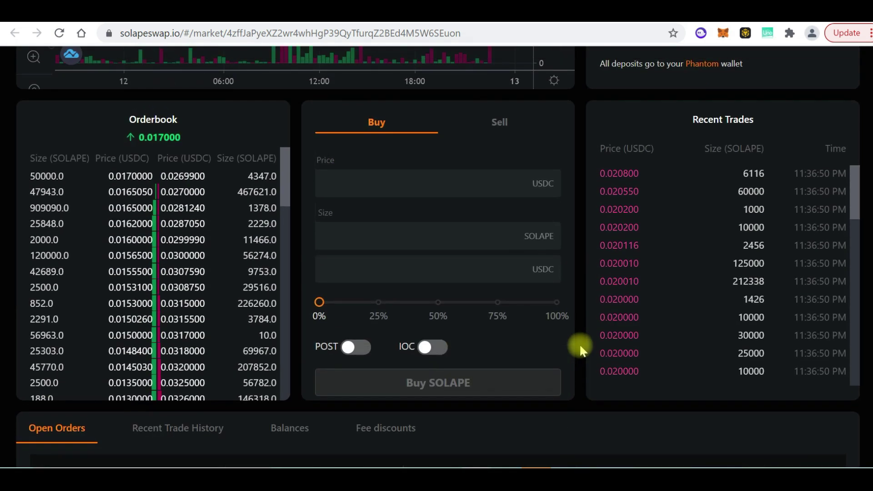
pyautogui.scroll(1, 579, 343)
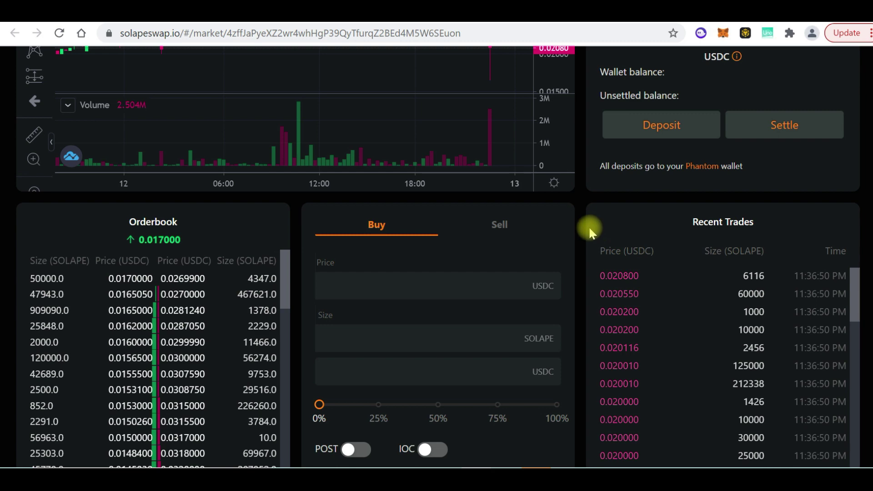
pyautogui.scroll(3, 578, 236)
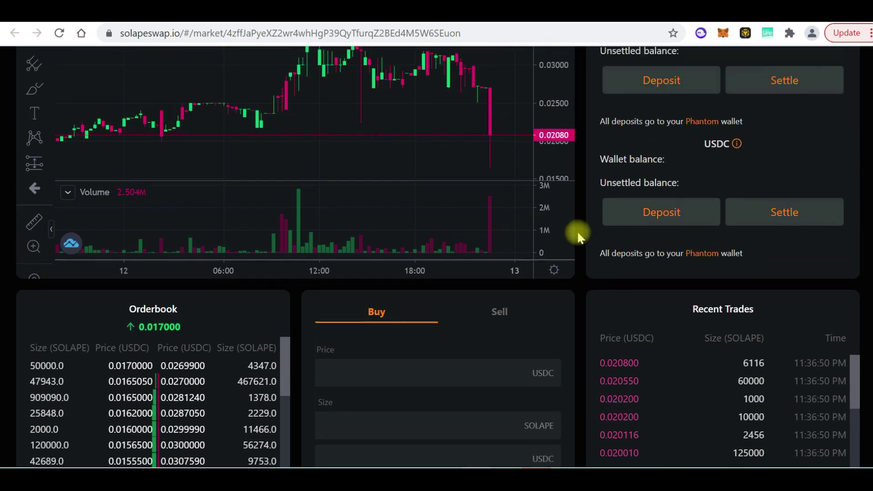
pyautogui.scroll(3, 578, 236)
pyautogui.scroll(3, 578, 236)
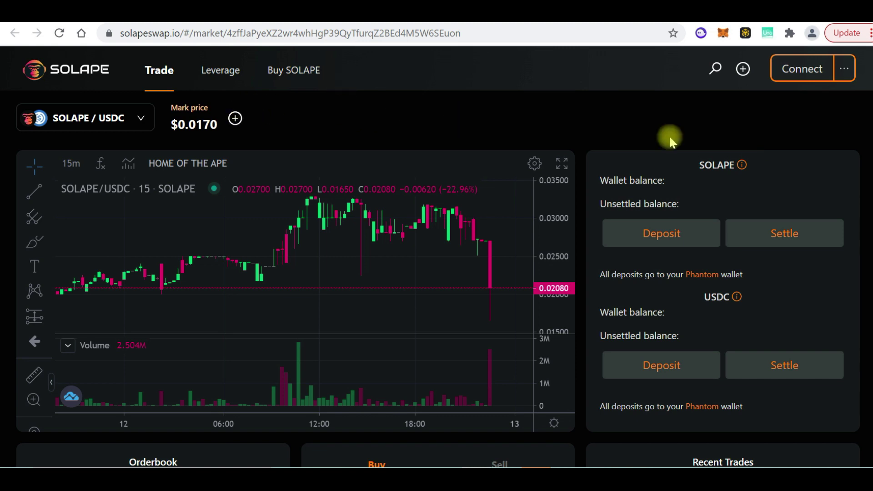
# Connect the wallet, then search the market list for sol
pyautogui.click(798, 68)
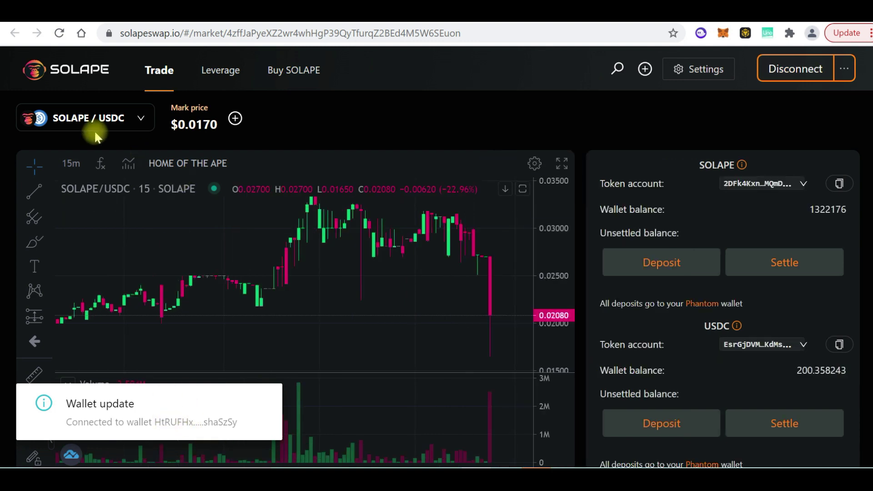
pyautogui.click(142, 117)
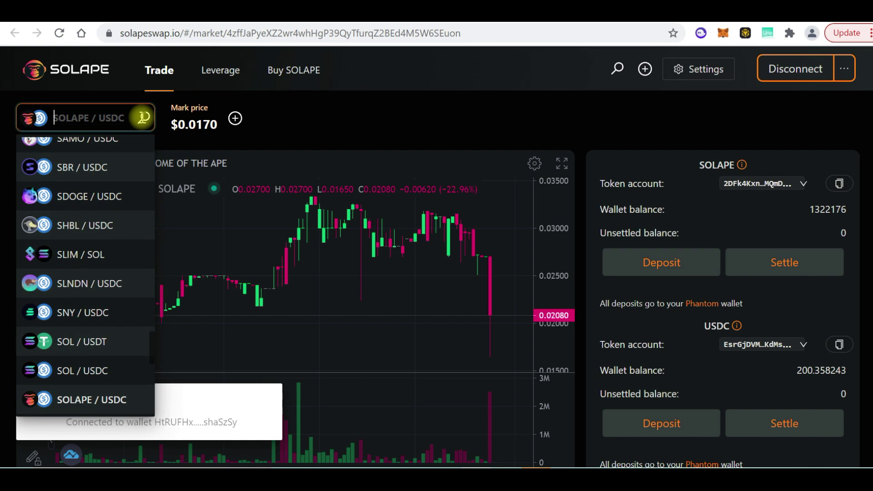
pyautogui.scroll(-3, 88, 273)
pyautogui.scroll(3, 89, 240)
pyautogui.scroll(4, 102, 170)
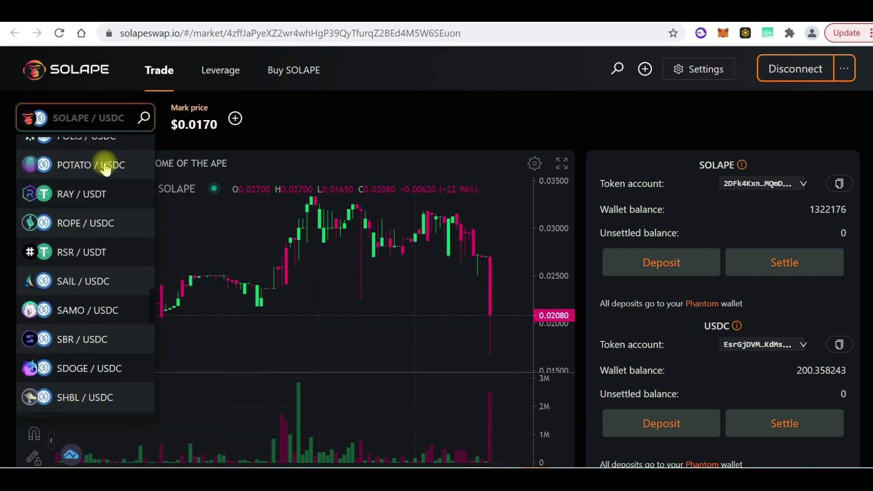
pyautogui.scroll(3, 106, 167)
pyautogui.scroll(2, 106, 167)
pyautogui.scroll(3, 106, 168)
pyautogui.scroll(2, 105, 167)
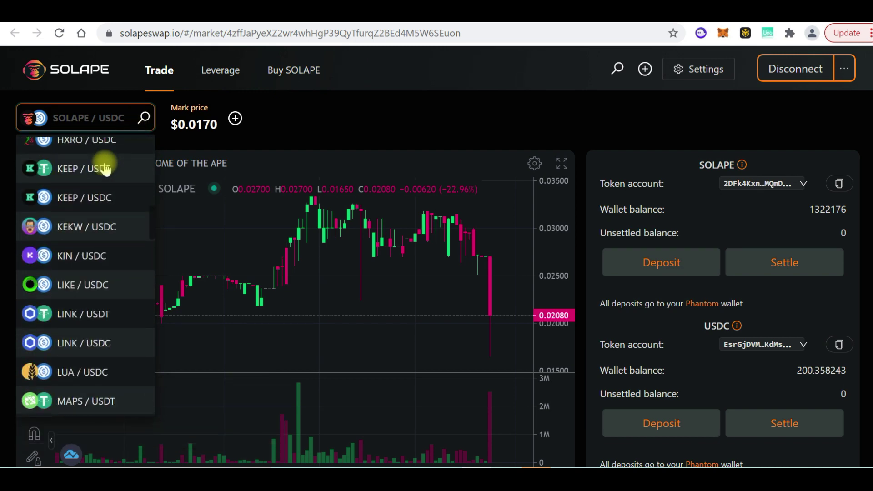
pyautogui.click(71, 116)
pyautogui.write('sol')
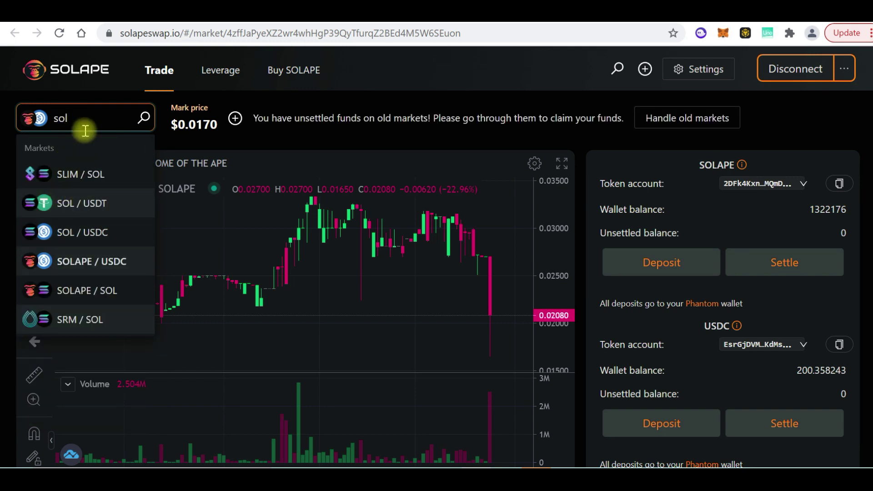
pyautogui.moveTo(75, 119); pyautogui.dragTo(54, 118)
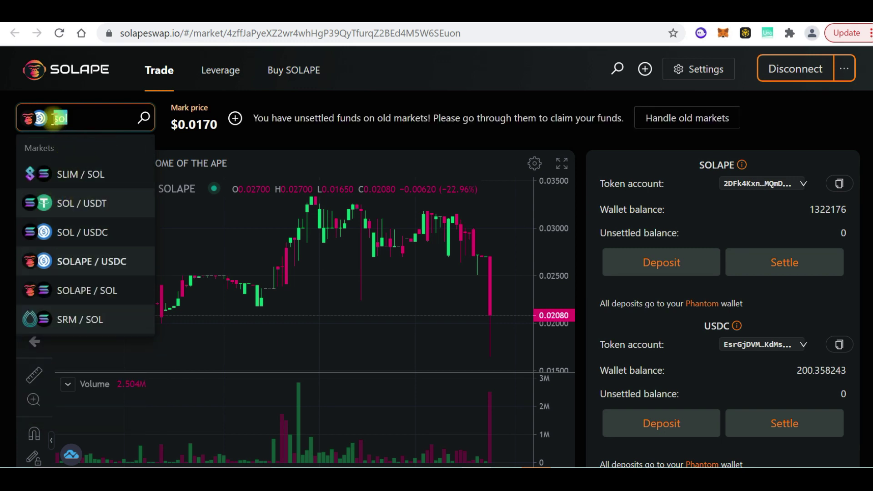
pyautogui.write('srm')
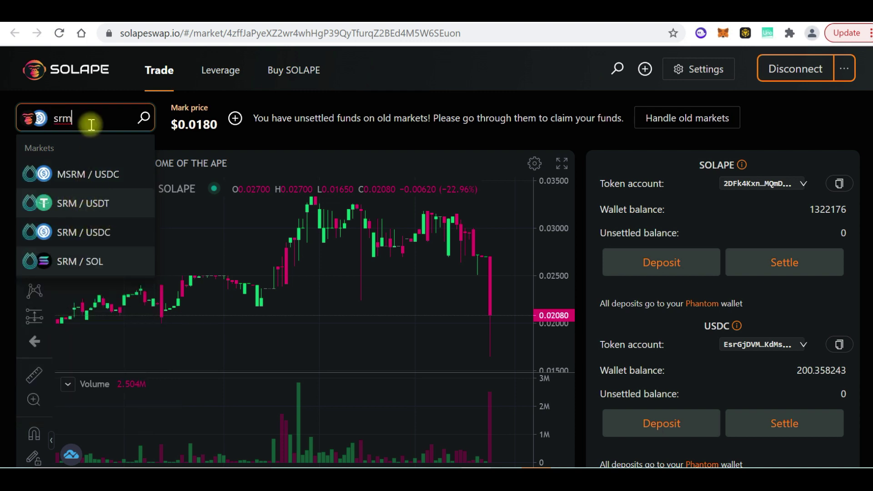
pyautogui.press('BackSpace')
pyautogui.press('BackSpace')
pyautogui.press('BackSpace')
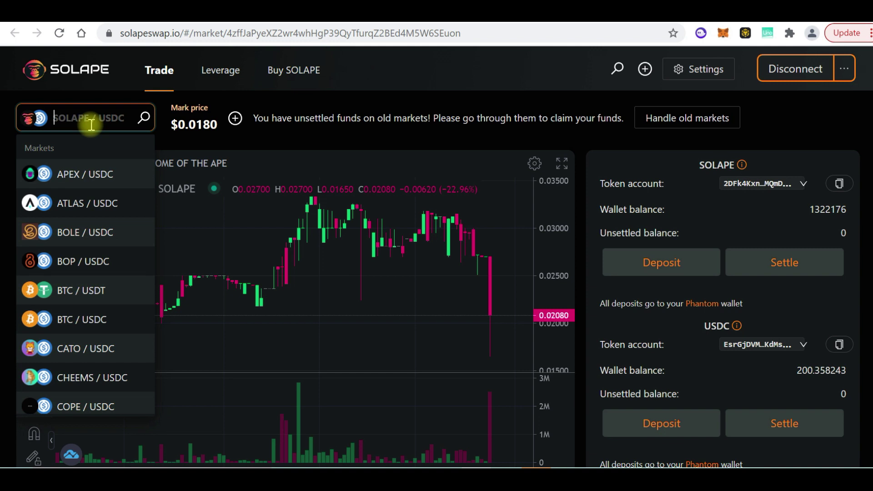
pyautogui.write('fida')
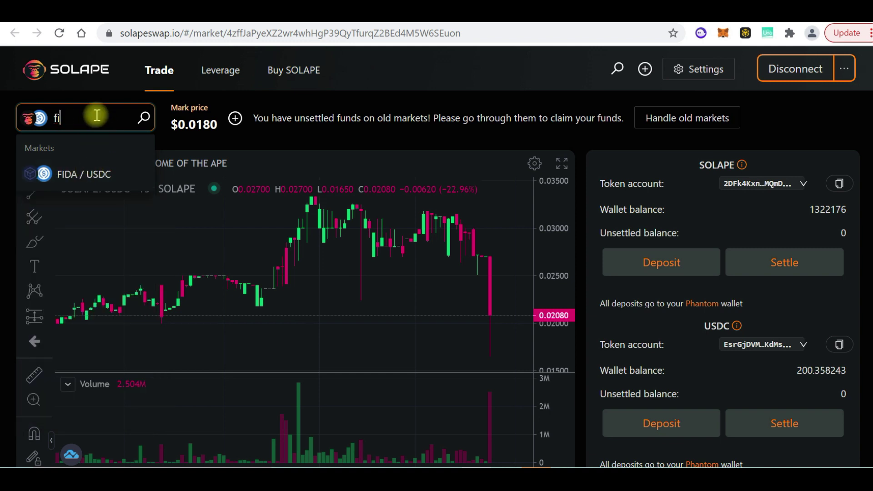
# Search the markets for btc and eth, then select SOLAPE / USDC
pyautogui.press('BackSpace')
pyautogui.press('BackSpace')
pyautogui.write('by')
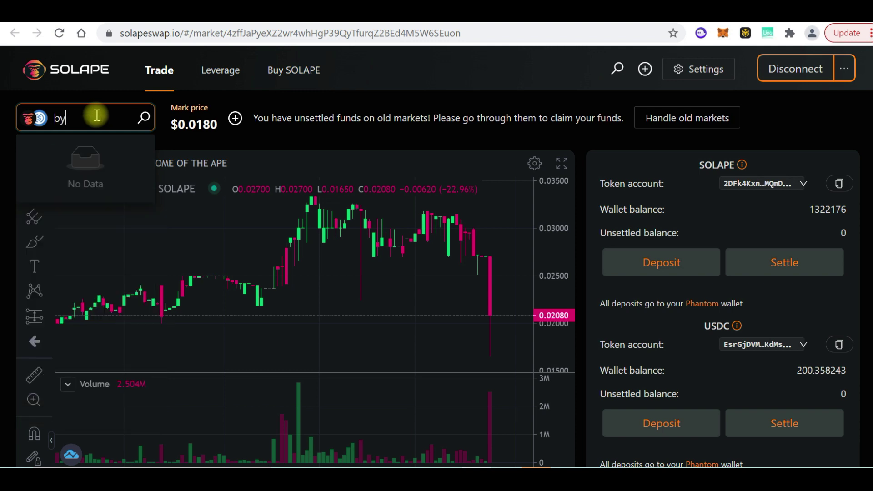
pyautogui.press('BackSpace')
pyautogui.write('tc')
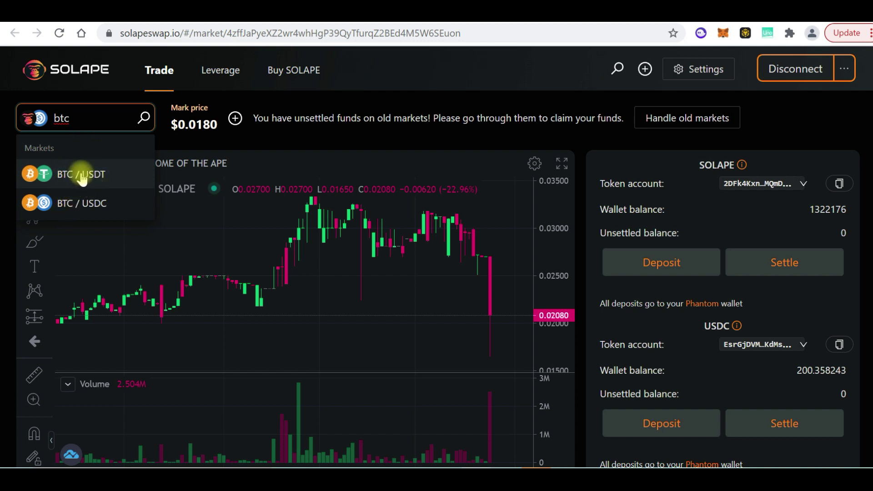
pyautogui.moveTo(70, 118); pyautogui.dragTo(57, 118)
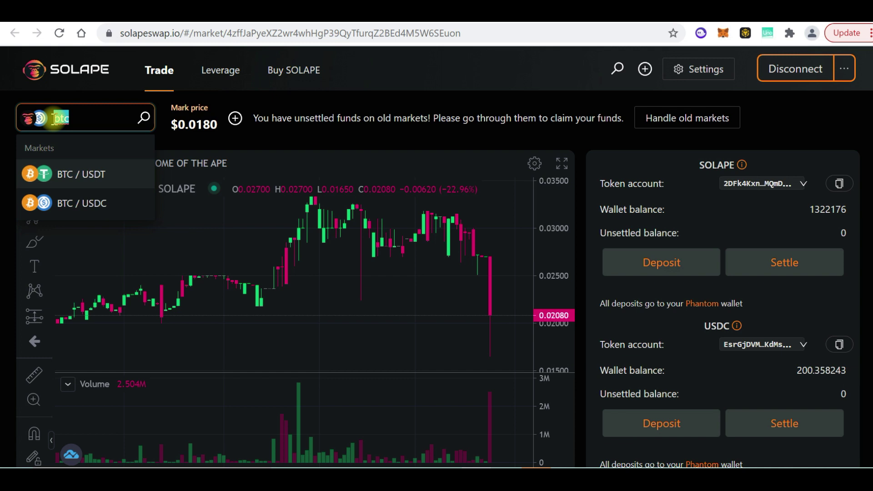
pyautogui.write('eth')
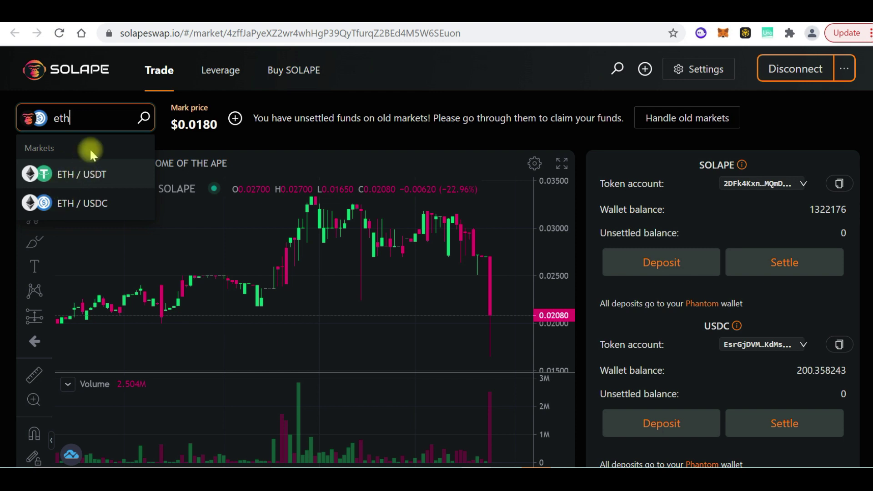
pyautogui.moveTo(74, 119); pyautogui.dragTo(58, 119)
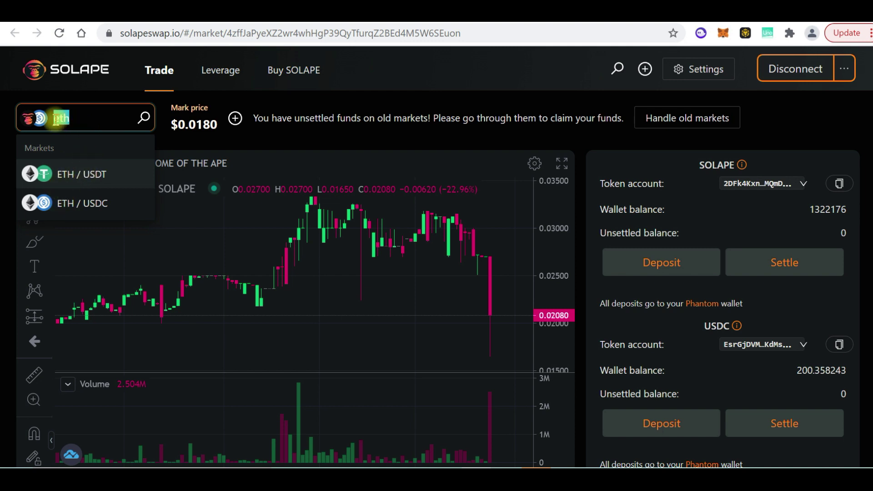
pyautogui.press('BackSpace')
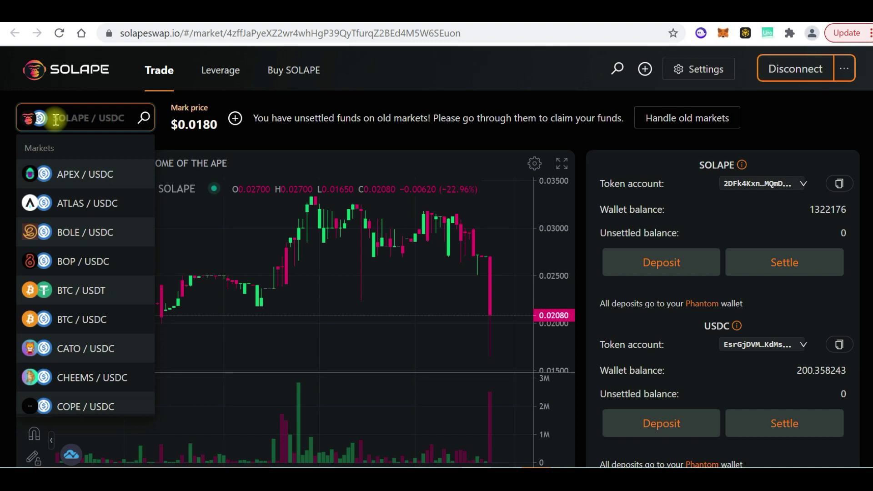
pyautogui.write('solap')
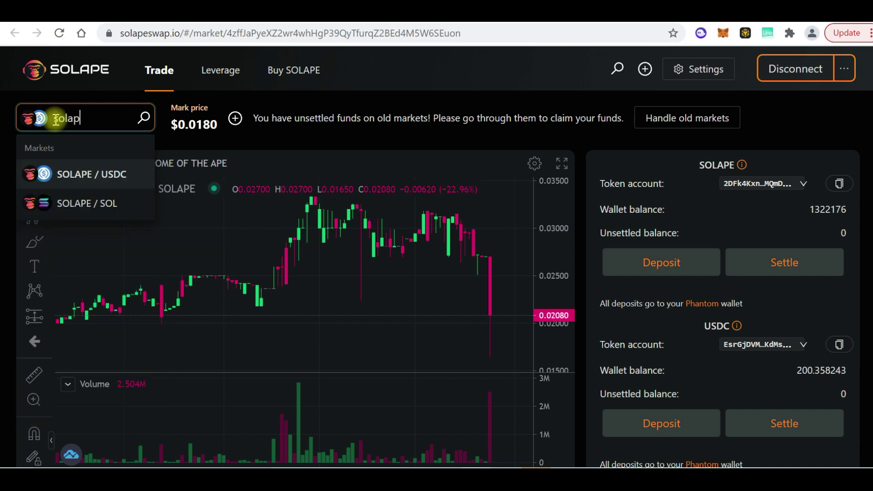
pyautogui.click(81, 174)
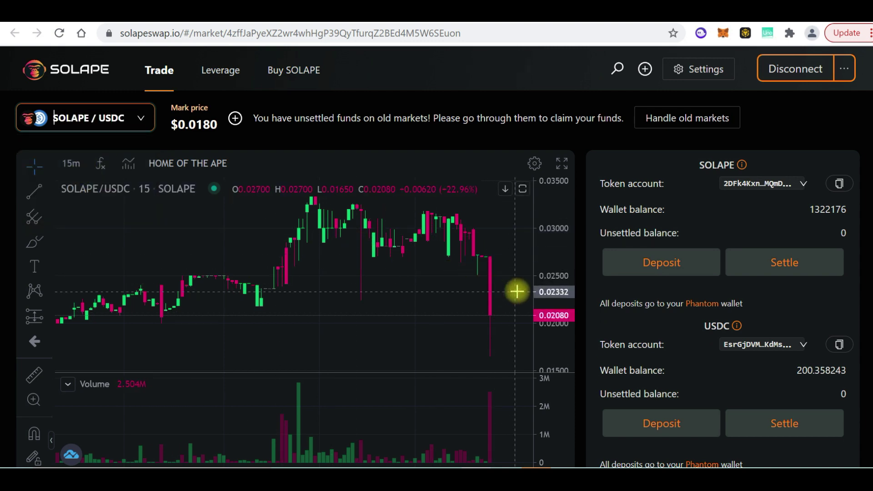
# Change the SOLAPE/USDC chart interval from 15m to 1 hour
pyautogui.click(70, 163)
pyautogui.click(92, 347)
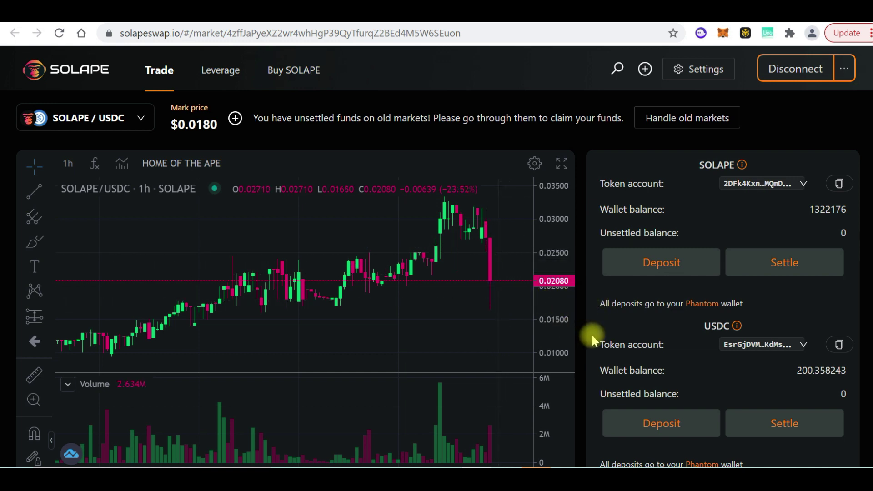
pyautogui.scroll(-1, 577, 347)
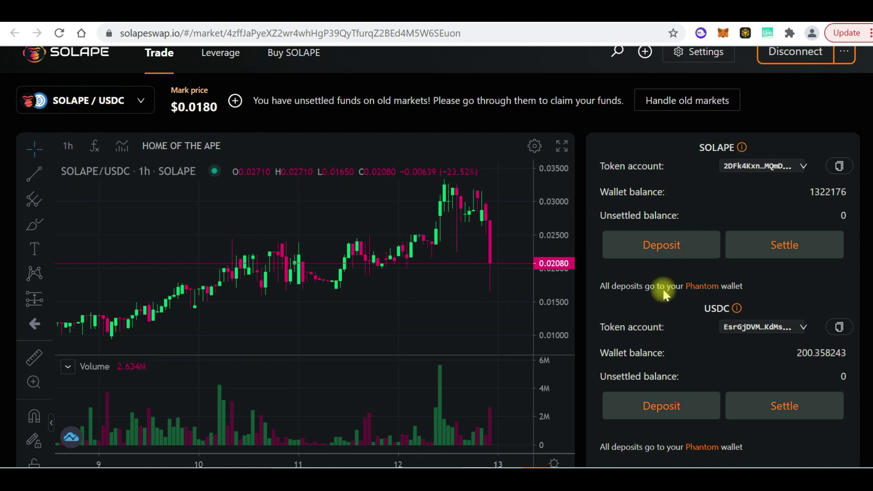
pyautogui.scroll(-1, 725, 356)
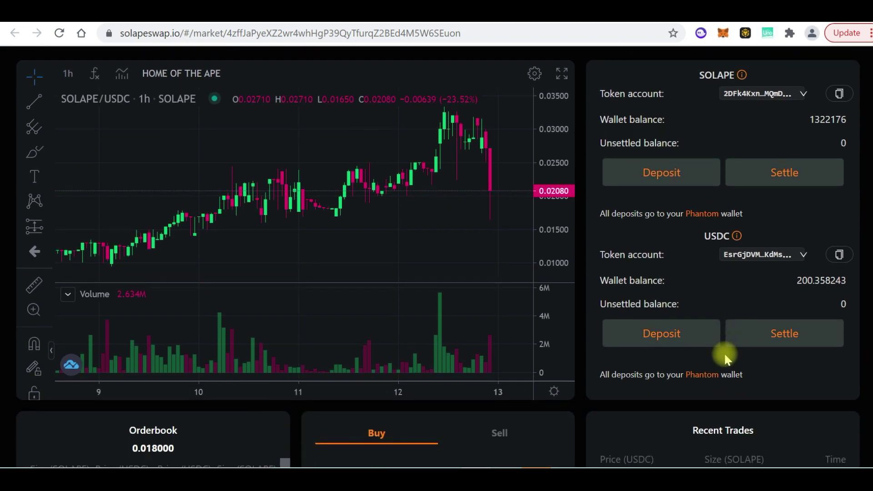
pyautogui.scroll(-2, 724, 356)
pyautogui.scroll(-1, 725, 356)
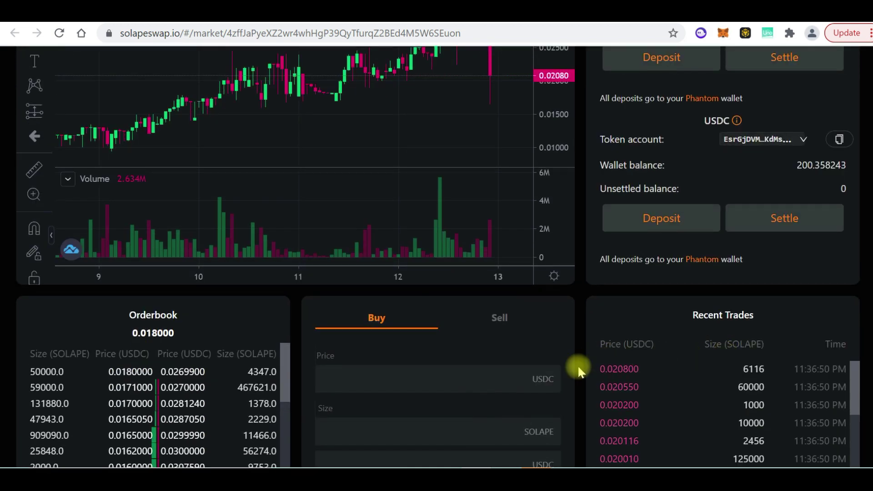
pyautogui.scroll(-2, 579, 371)
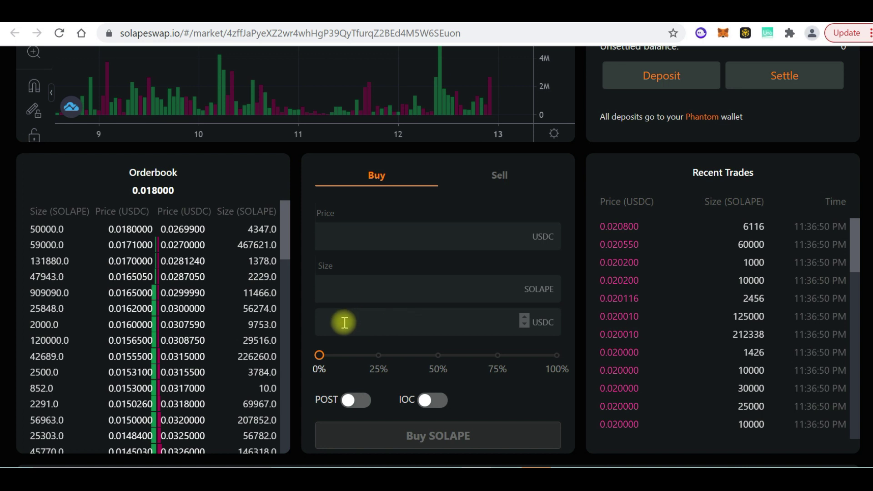
# Enter a 100 USDC total and a 0.01 limit price in the Buy form
pyautogui.click(344, 323)
pyautogui.write('100')
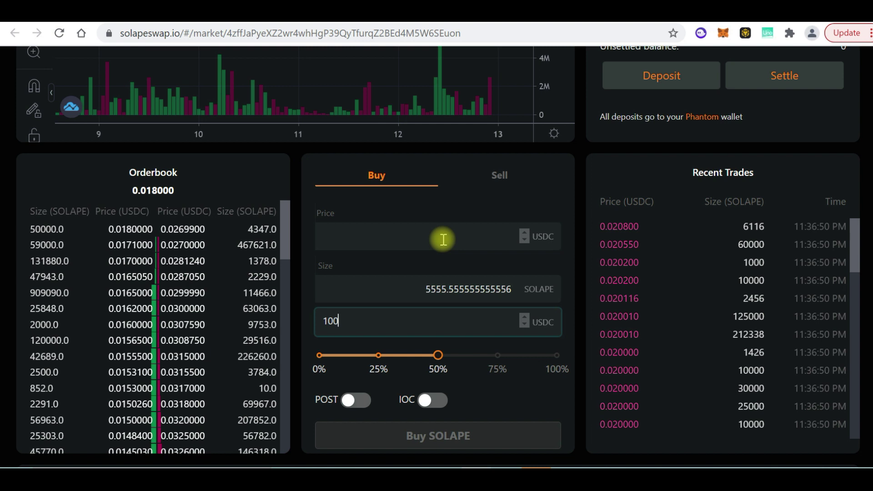
pyautogui.click(443, 240)
pyautogui.write('0')
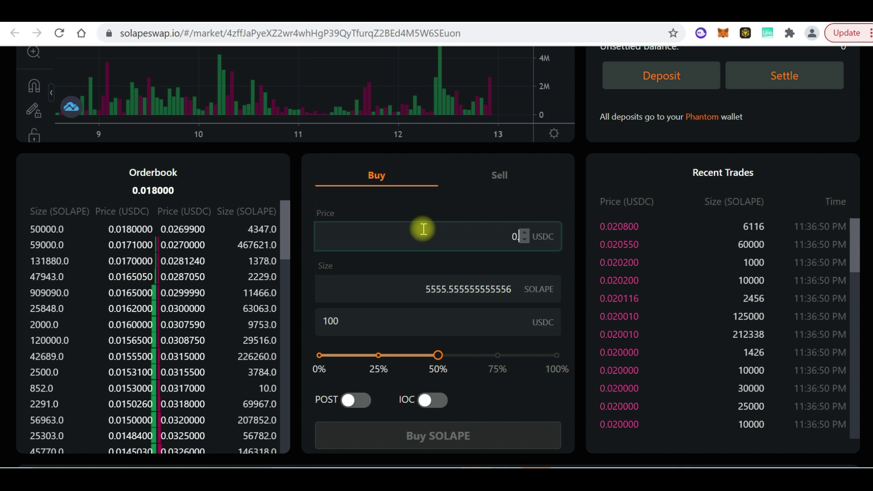
pyautogui.write('1')
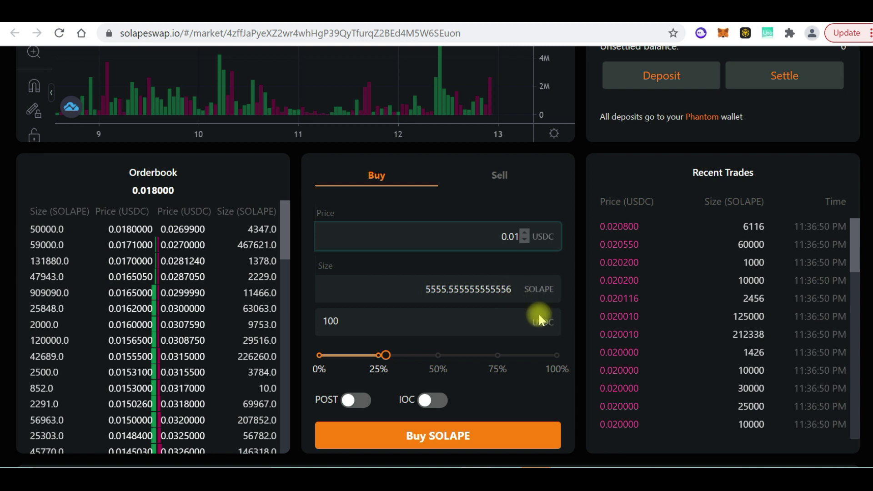
pyautogui.click(432, 435)
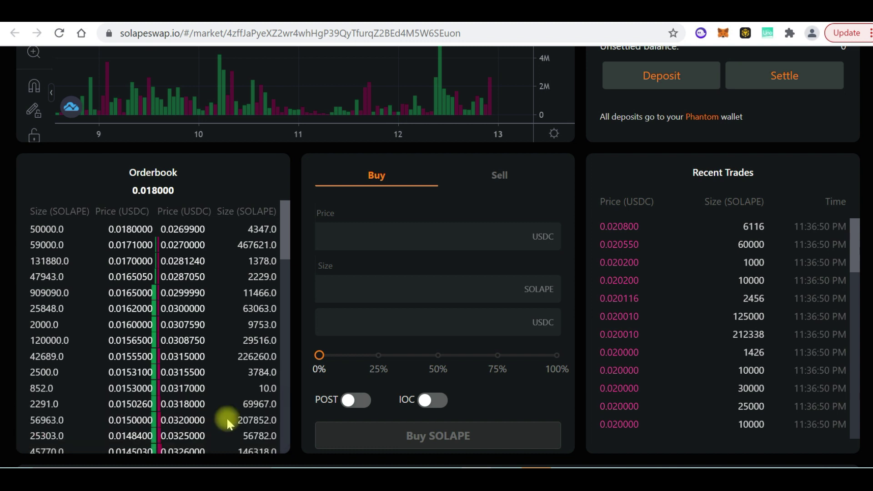
pyautogui.click(349, 323)
pyautogui.write('100')
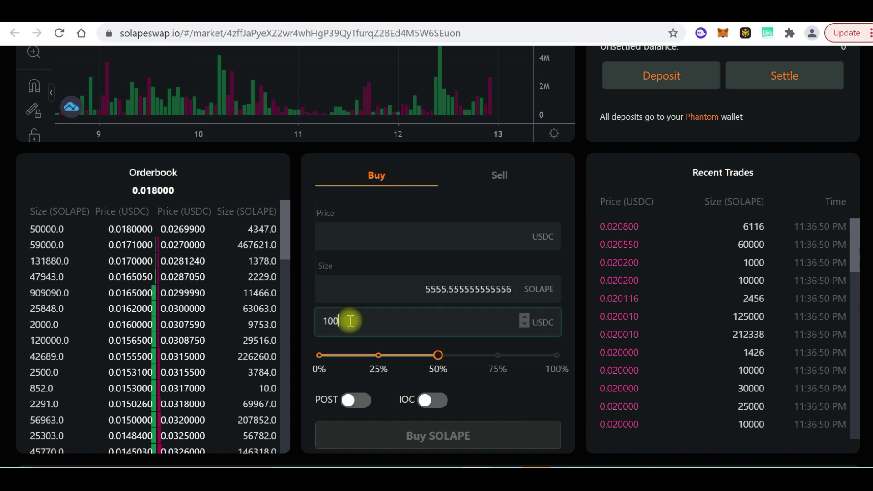
# Correct the price to 0.01, trim Size to 10000, and re-enter 100 USDC
pyautogui.click(491, 238)
pyautogui.write('00')
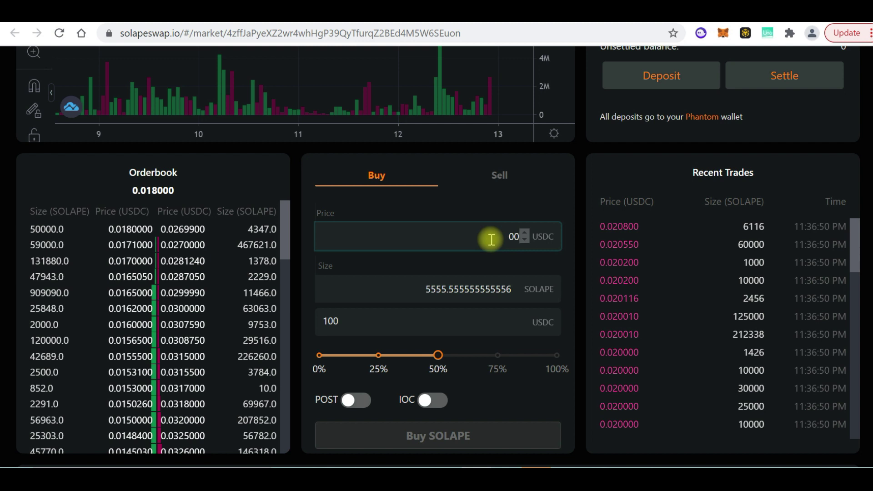
pyautogui.write('1')
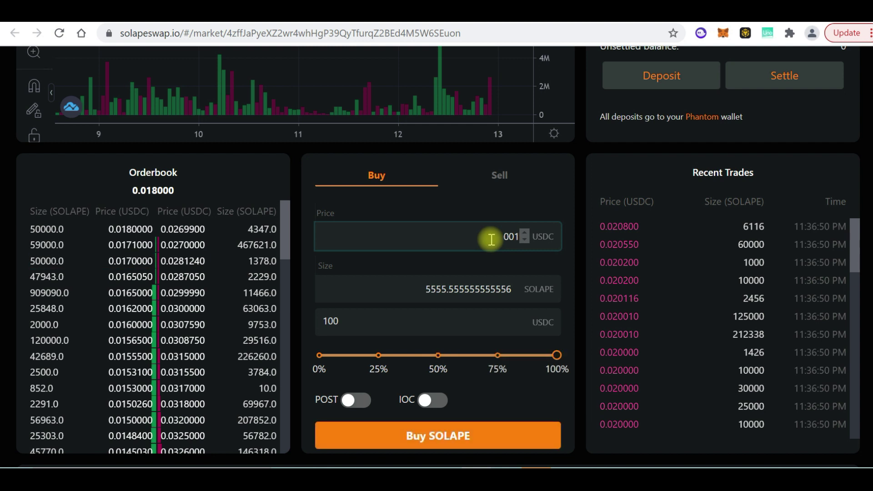
pyautogui.press('BackSpace')
pyautogui.press('BackSpace')
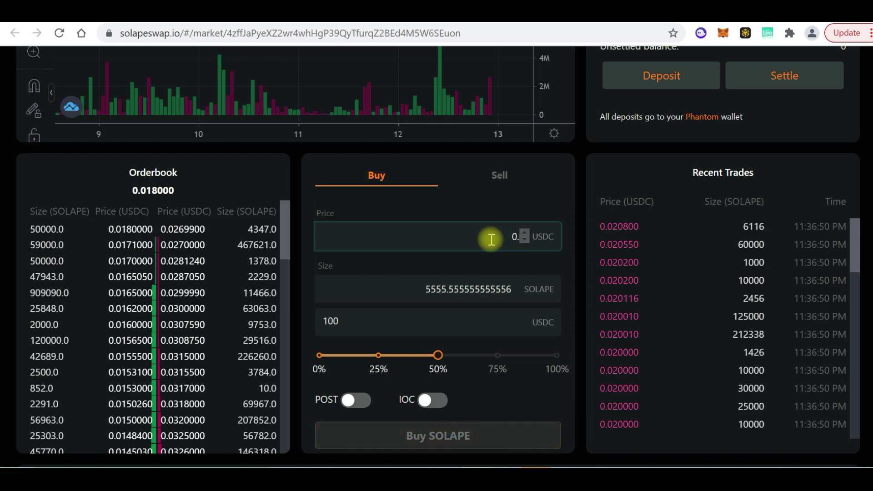
pyautogui.write('01')
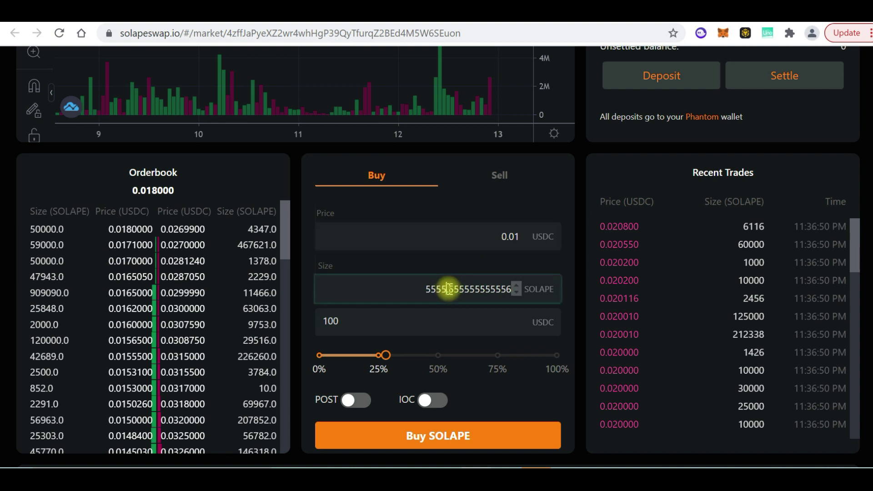
pyautogui.moveTo(448, 288); pyautogui.dragTo(504, 289)
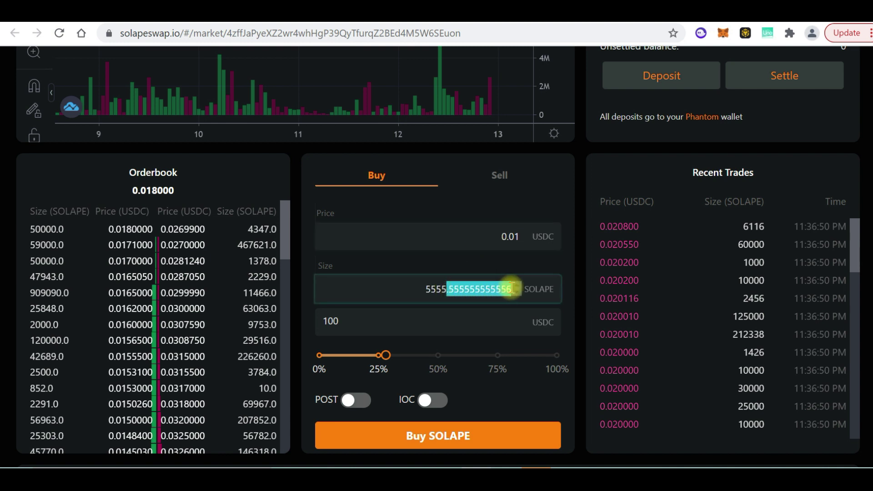
pyautogui.press('BackSpace')
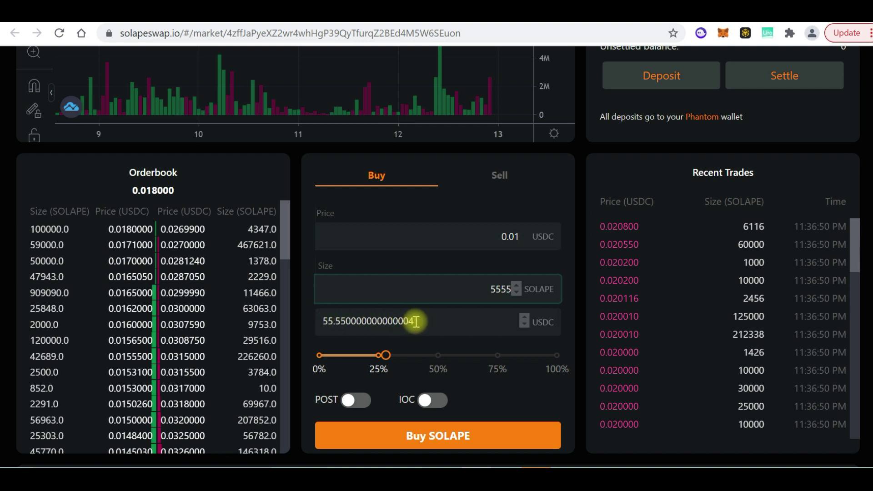
pyautogui.moveTo(416, 322); pyautogui.dragTo(319, 320)
pyautogui.write('1')
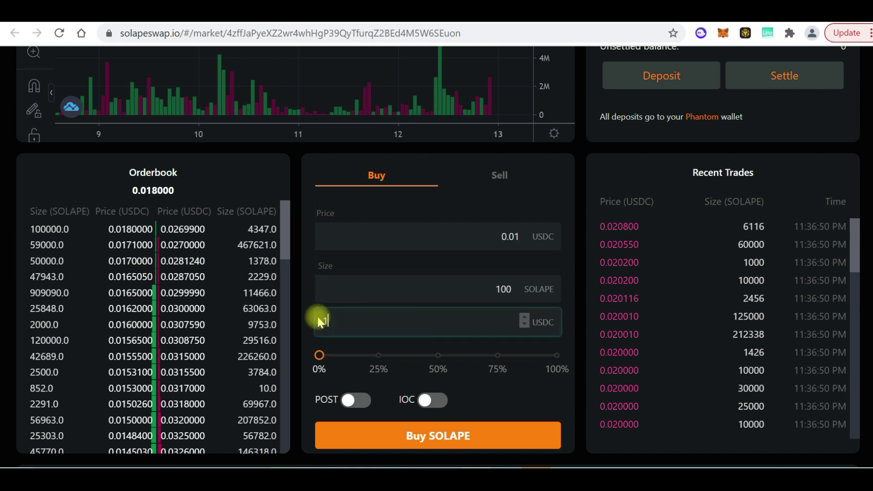
pyautogui.write('00')
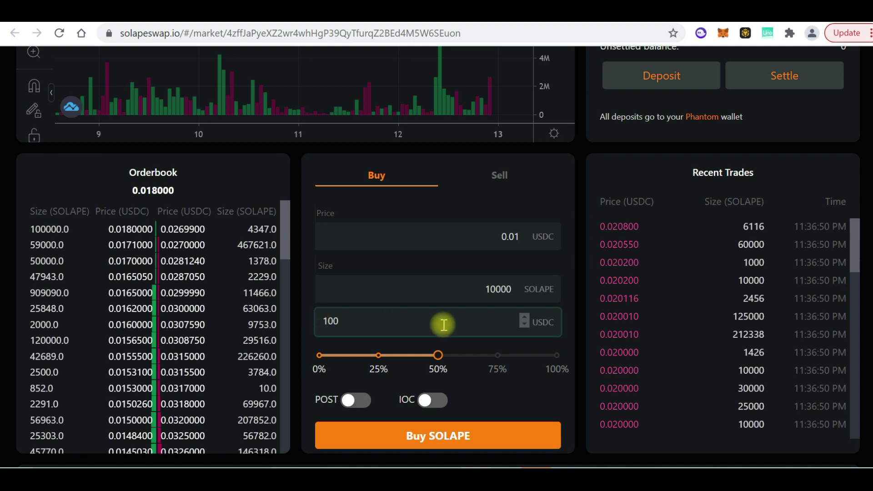
pyautogui.click(456, 273)
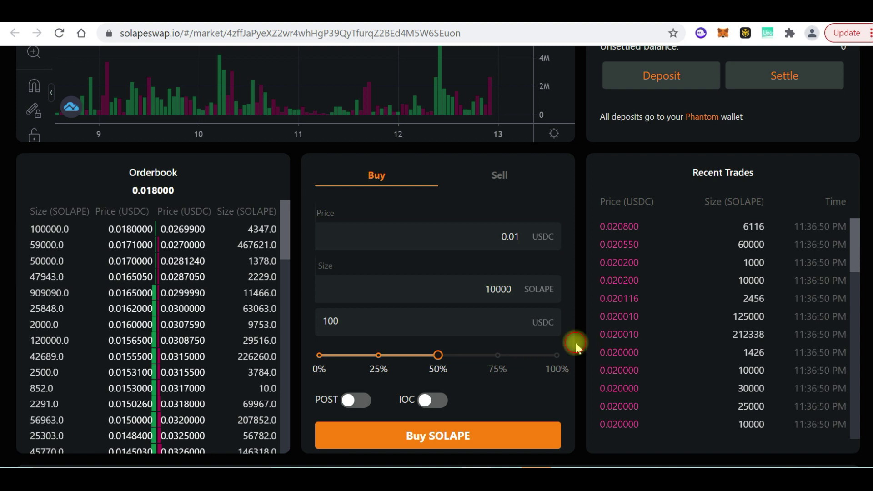
# Submit the 10,000 SOLAPE buy at 0.01 USDC and approve it in Phantom
pyautogui.click(414, 436)
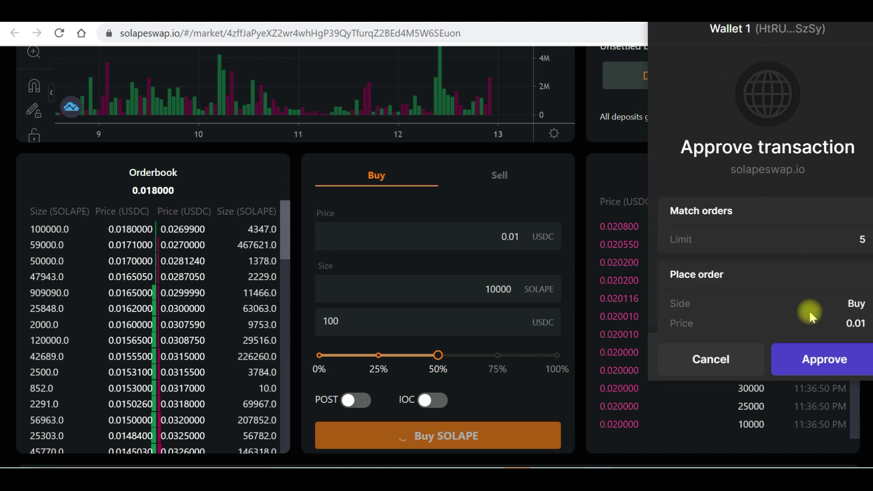
pyautogui.scroll(-3, 809, 310)
pyautogui.scroll(3, 806, 311)
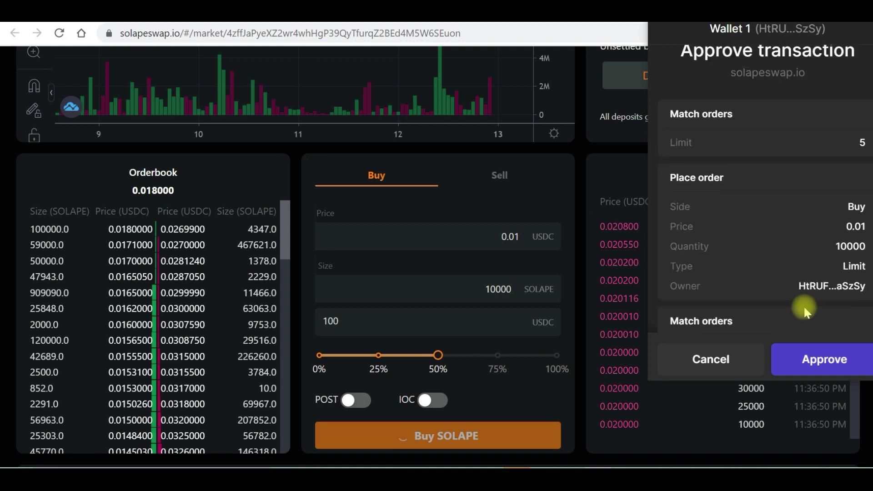
pyautogui.click(822, 363)
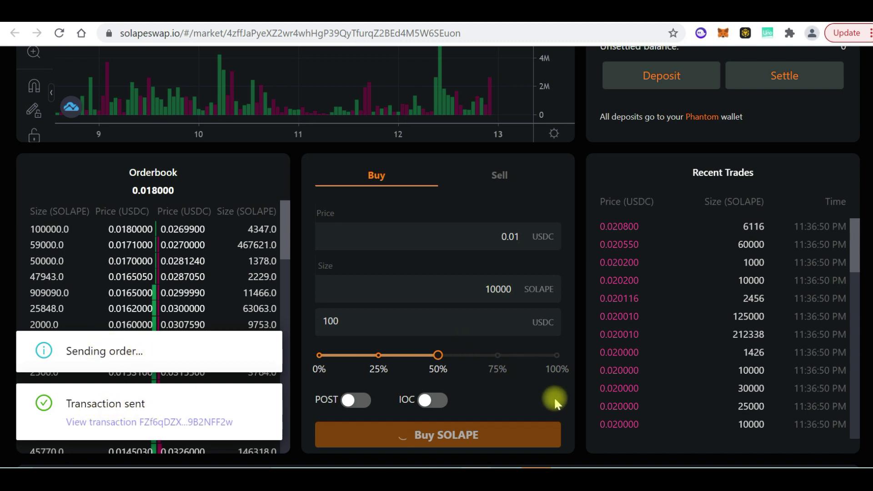
pyautogui.scroll(-5, 555, 402)
pyautogui.scroll(-2, 490, 312)
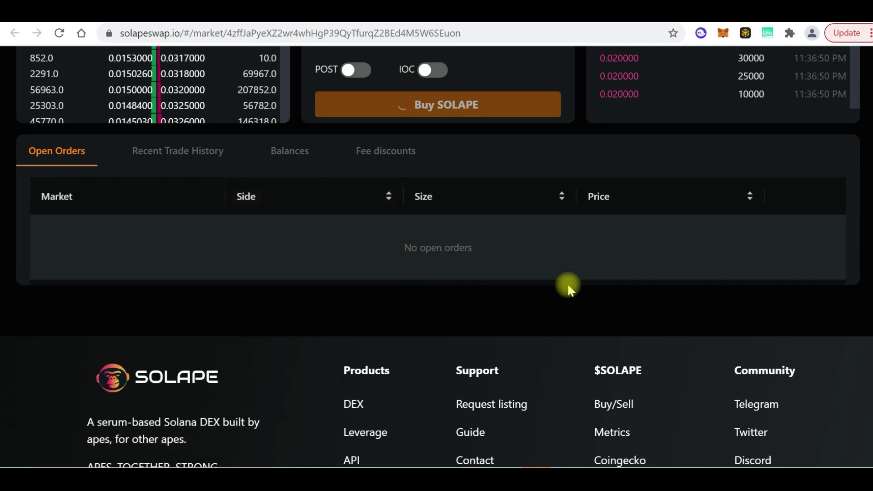
pyautogui.scroll(2, 518, 232)
pyautogui.scroll(5, 518, 232)
pyautogui.scroll(2, 545, 225)
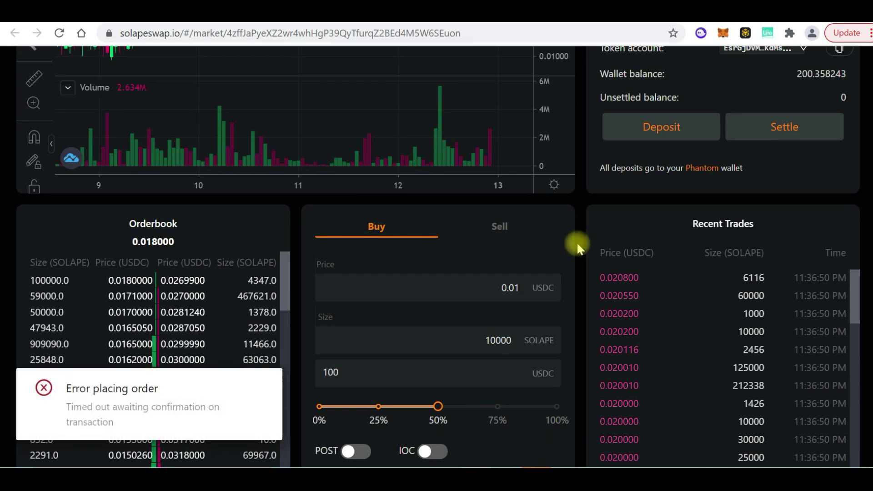
pyautogui.scroll(-1, 578, 246)
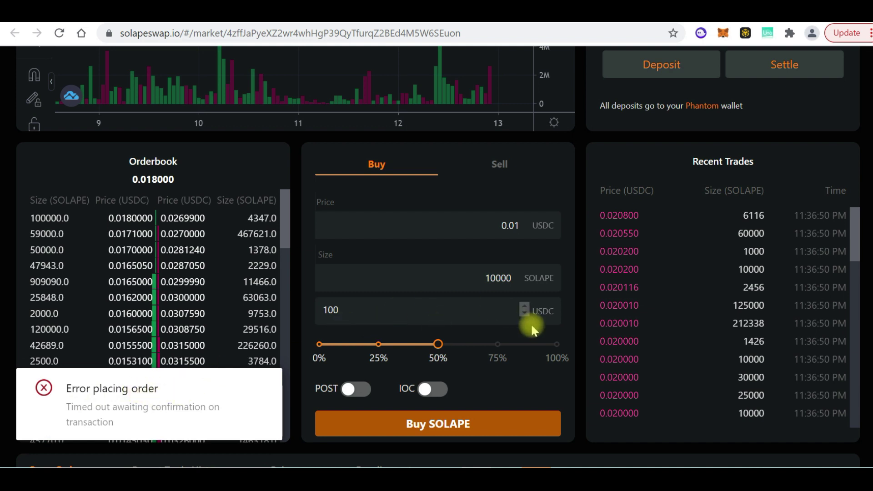
pyautogui.click(355, 307)
# Clear the total, change the price to 0.011, and enter 100 USDC
pyautogui.press('BackSpace')
pyautogui.press('BackSpace')
pyautogui.press('BackSpace')
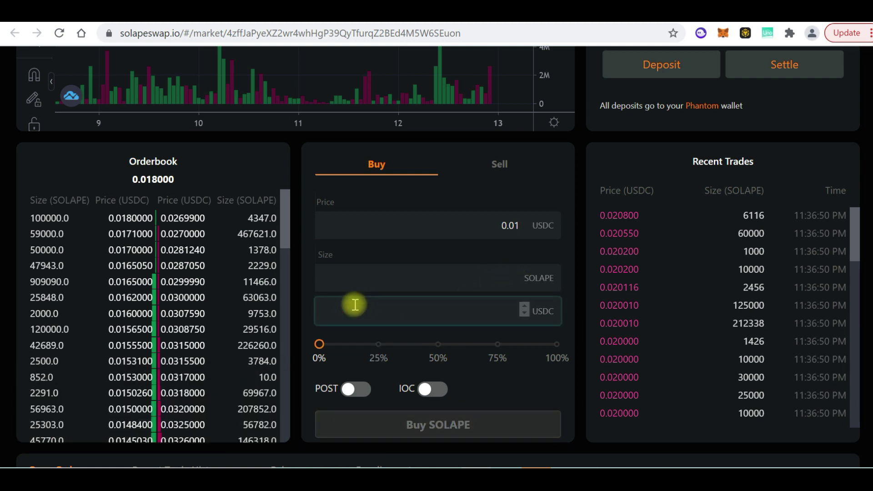
pyautogui.click(514, 226)
pyautogui.write('1')
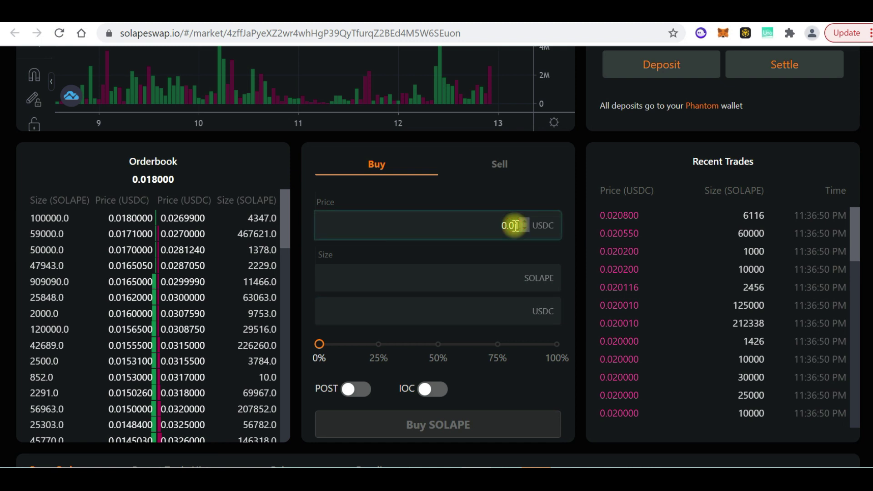
pyautogui.click(341, 308)
pyautogui.write('100')
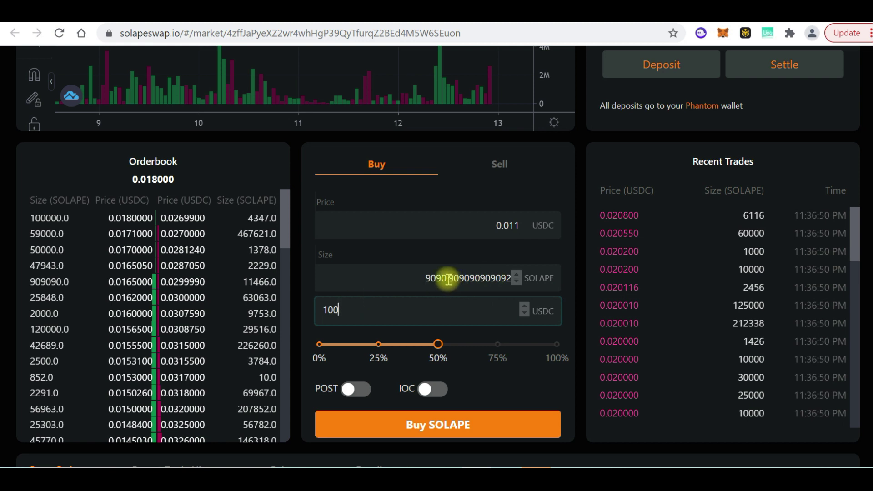
# Trim the Size to 9090 SOLAPE and submit the revised buy order
pyautogui.moveTo(447, 278); pyautogui.dragTo(510, 279)
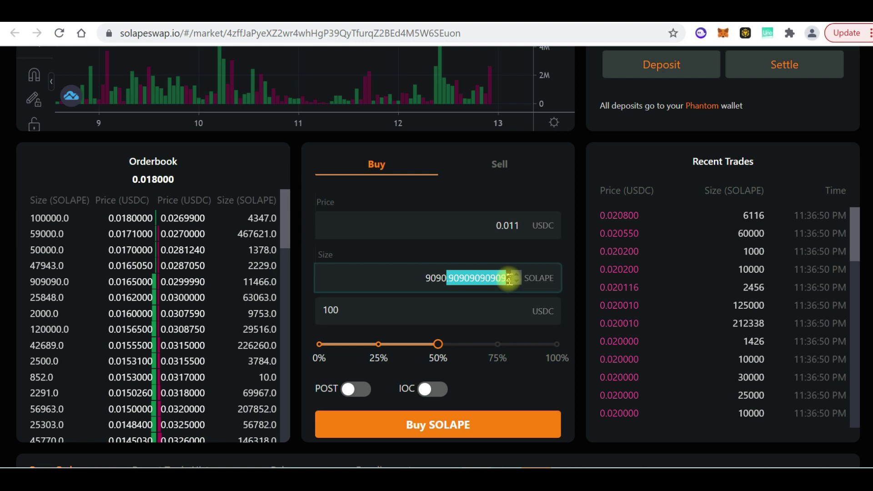
pyautogui.click(450, 278)
pyautogui.moveTo(447, 278); pyautogui.dragTo(539, 278)
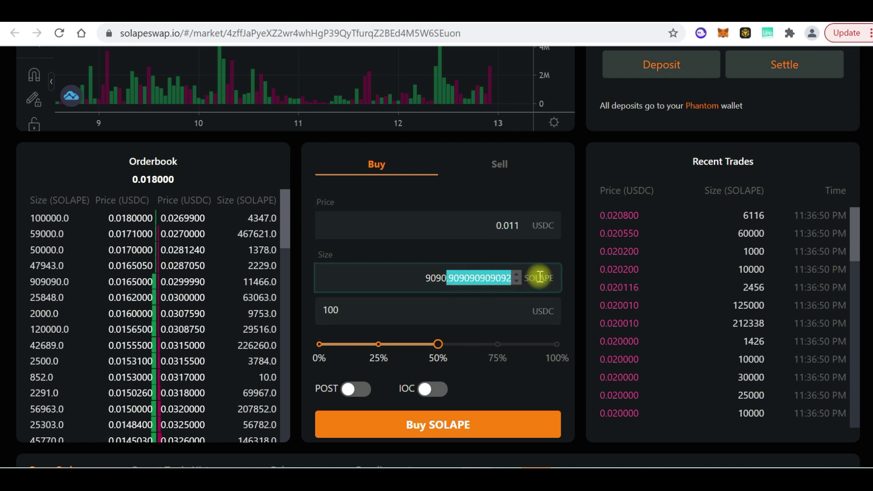
pyautogui.press('BackSpace')
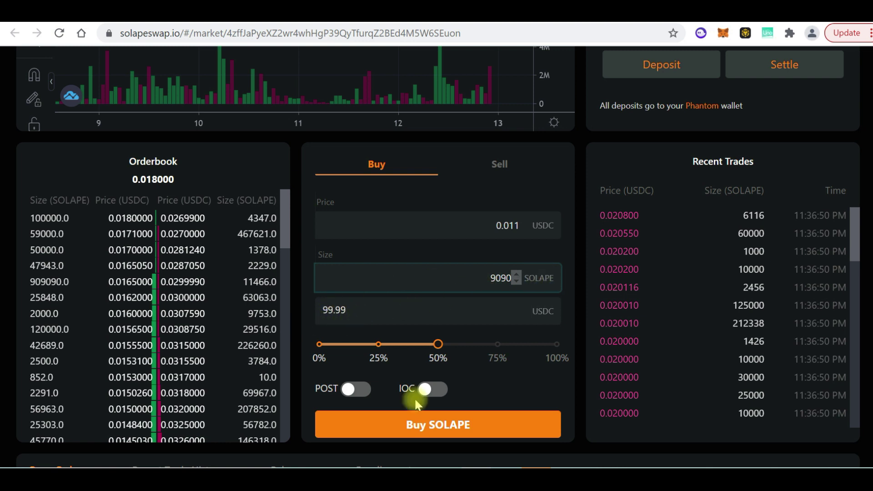
pyautogui.click(429, 423)
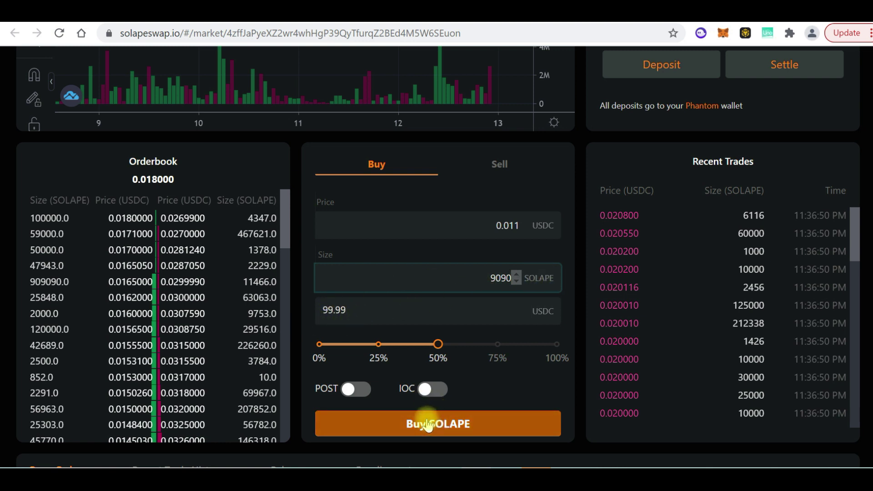
pyautogui.click(427, 424)
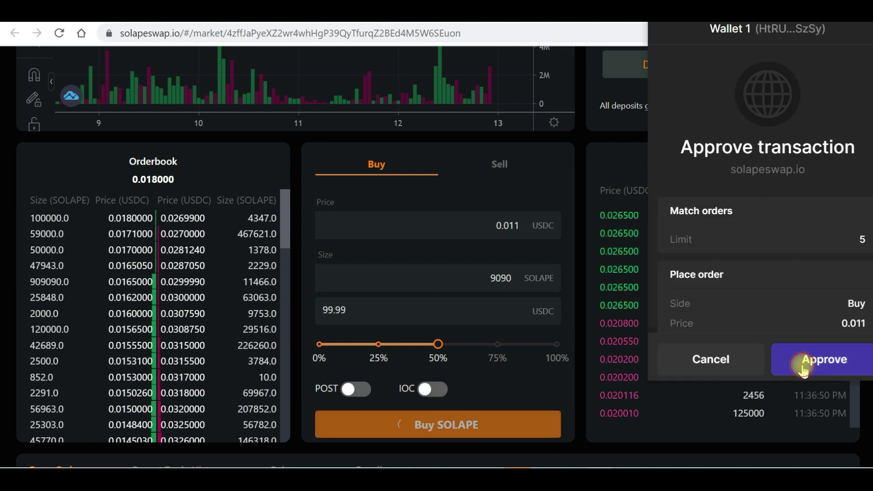
# Approve the 9,090 SOLAPE order in Phantom, then scroll back to the top
pyautogui.click(805, 362)
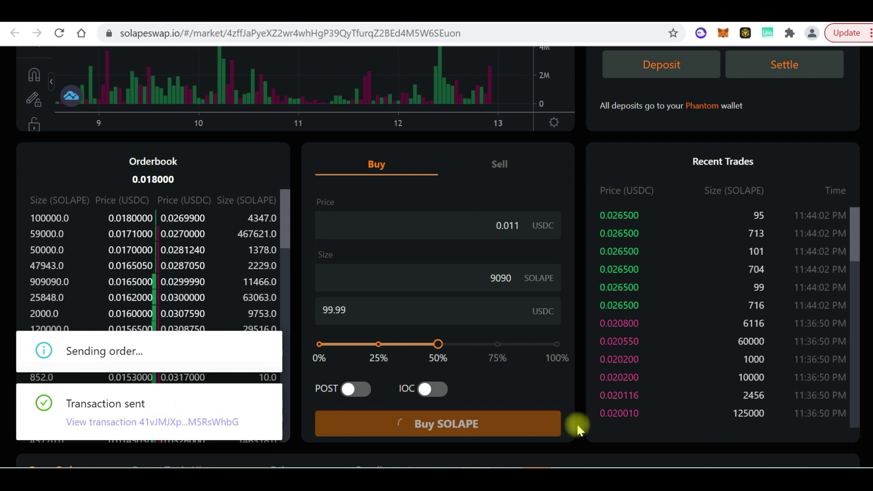
pyautogui.scroll(-1, 578, 429)
pyautogui.scroll(-3, 577, 428)
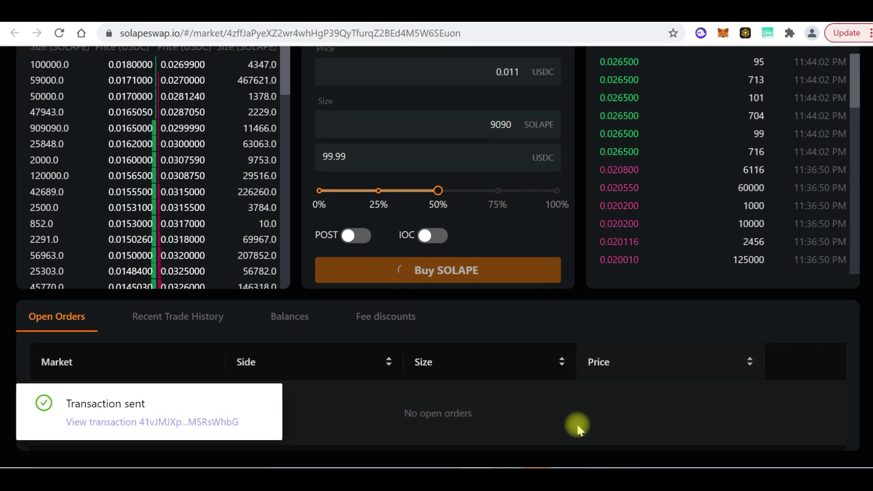
pyautogui.scroll(-2, 577, 429)
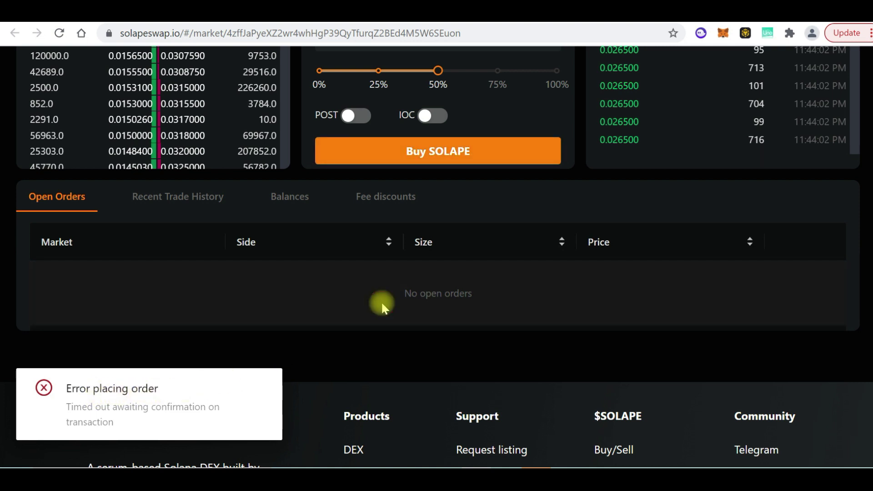
pyautogui.scroll(2, 381, 306)
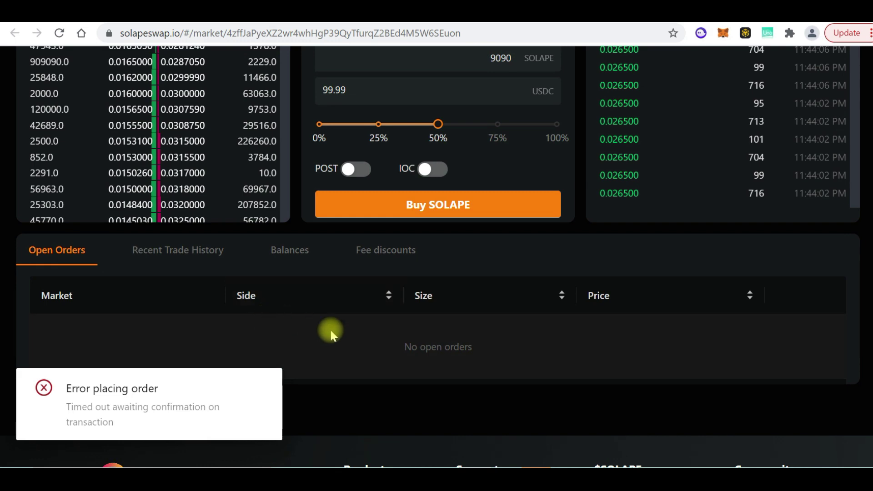
pyautogui.scroll(1, 332, 333)
pyautogui.scroll(3, 330, 334)
pyautogui.scroll(5, 331, 333)
pyautogui.scroll(1, 331, 334)
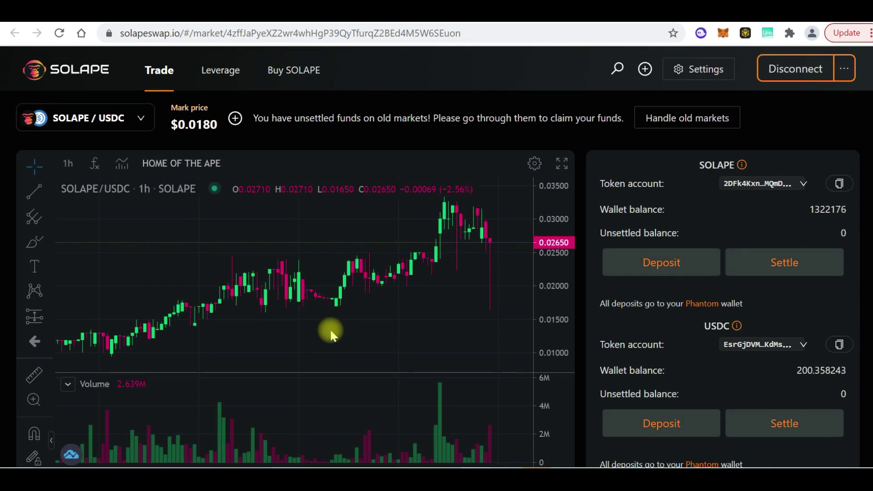
pyautogui.scroll(-3, 573, 339)
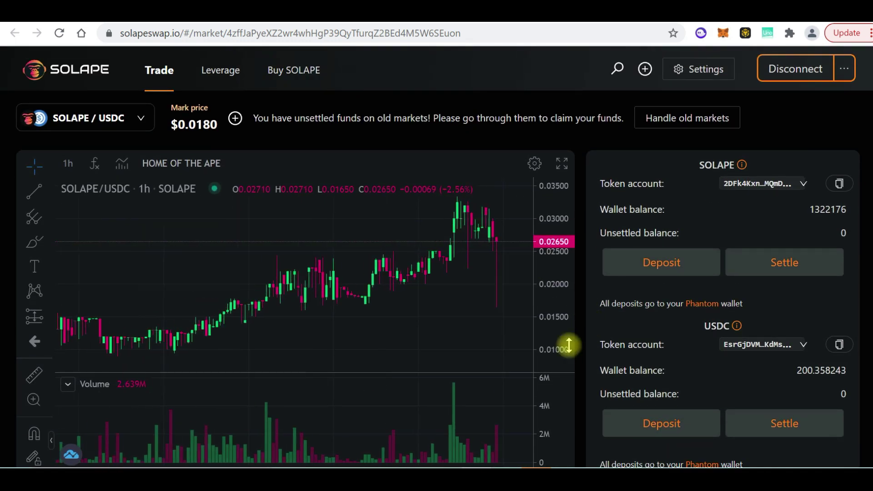
pyautogui.scroll(-5, 578, 357)
pyautogui.scroll(-3, 579, 357)
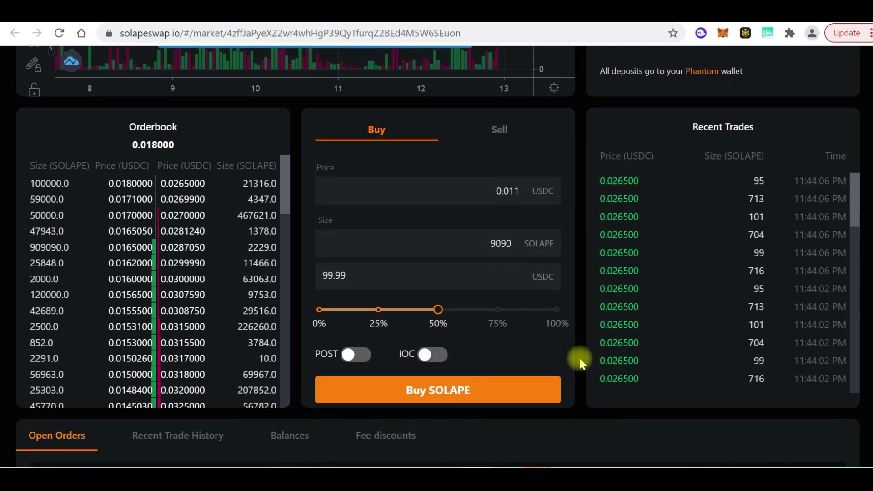
pyautogui.scroll(-1, 579, 357)
# Replace the 0.011 price with 0.01 and the 99.99 total with 100 USDC
pyautogui.moveTo(493, 157); pyautogui.dragTo(524, 157)
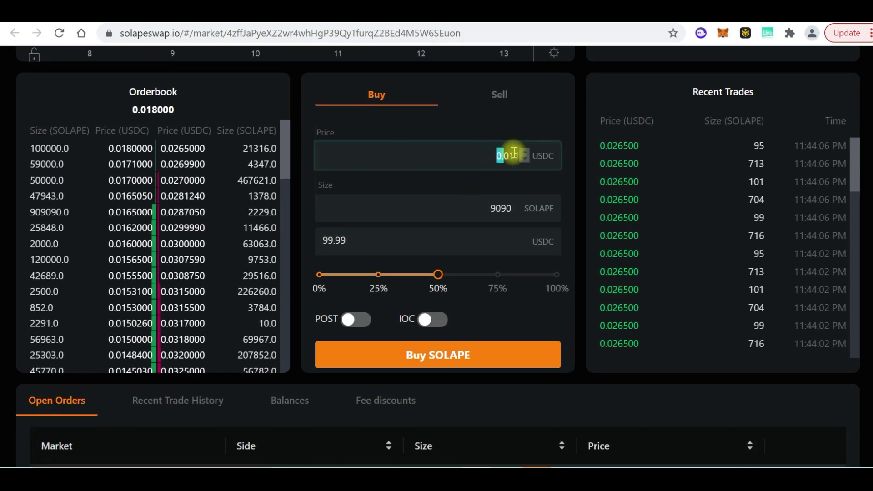
pyautogui.write('0')
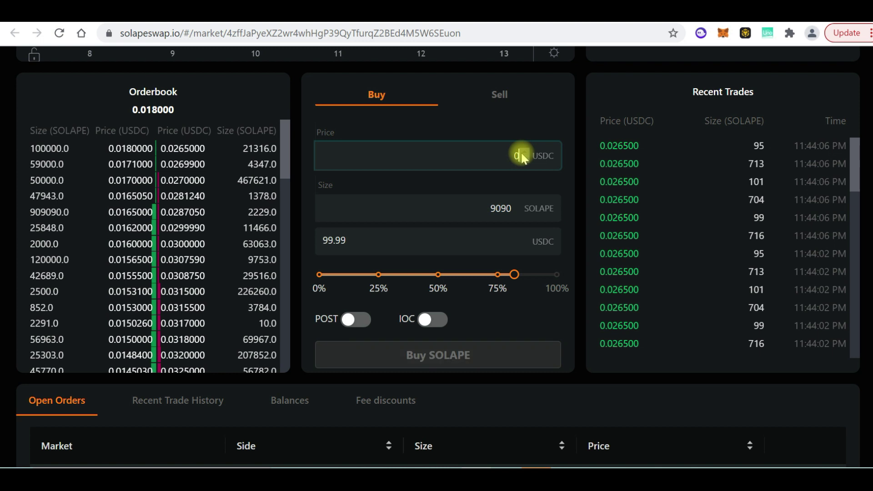
pyautogui.write('.01')
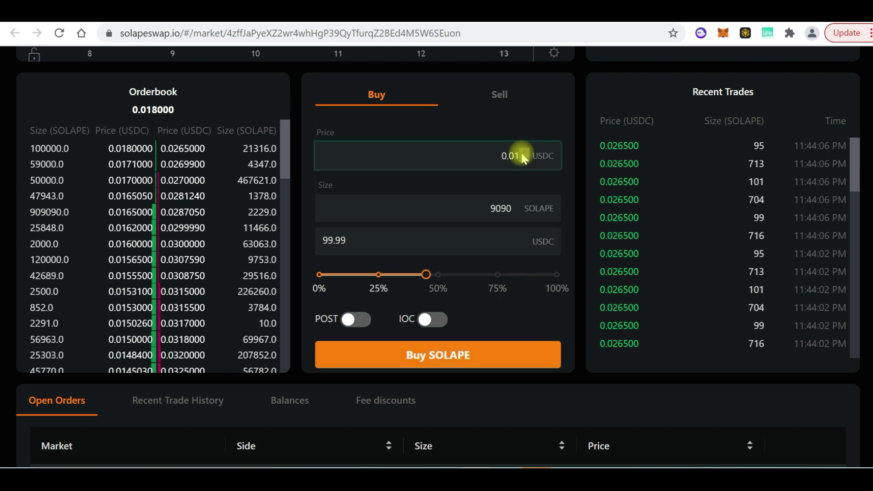
pyautogui.doubleClick(498, 208)
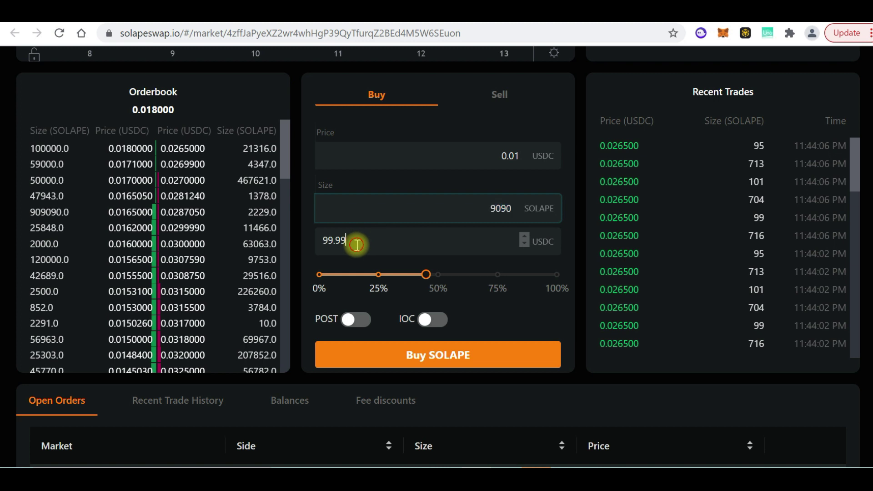
pyautogui.moveTo(356, 240); pyautogui.dragTo(322, 245)
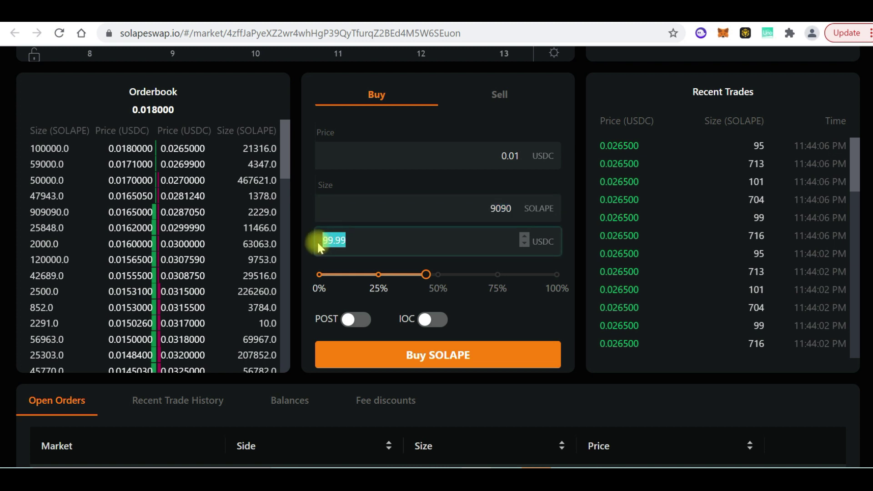
pyautogui.write('100')
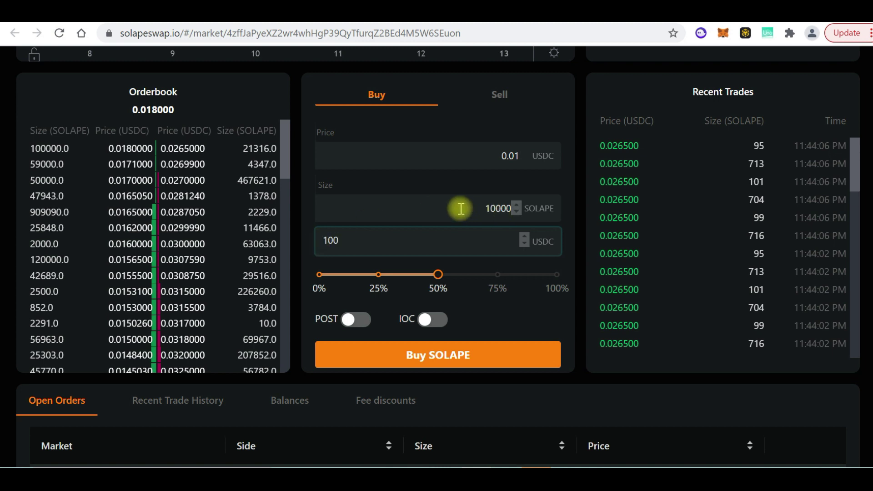
# Place the 10,000 SOLAPE buy at 0.01 USDC and approve it in Phantom
pyautogui.click(423, 355)
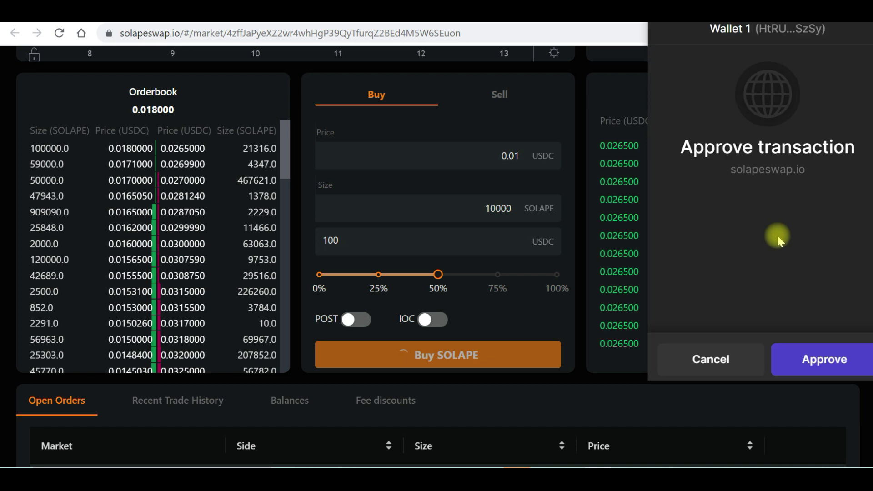
pyautogui.click(804, 359)
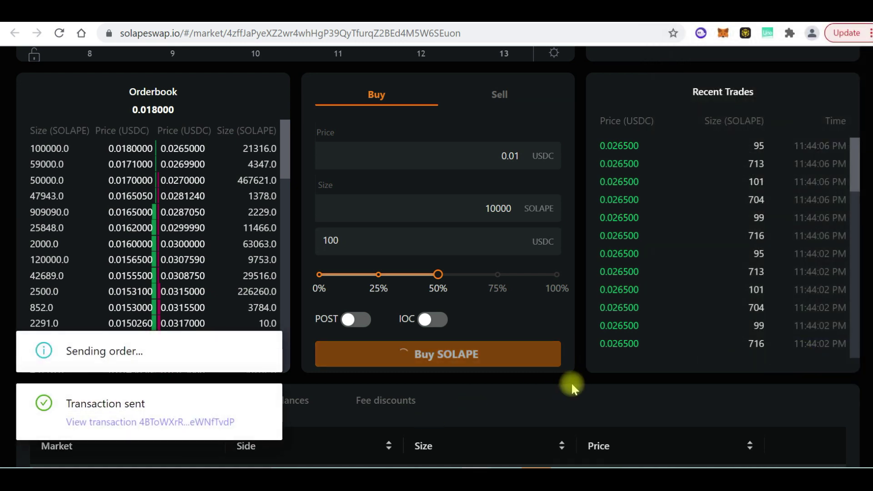
pyautogui.scroll(-2, 571, 387)
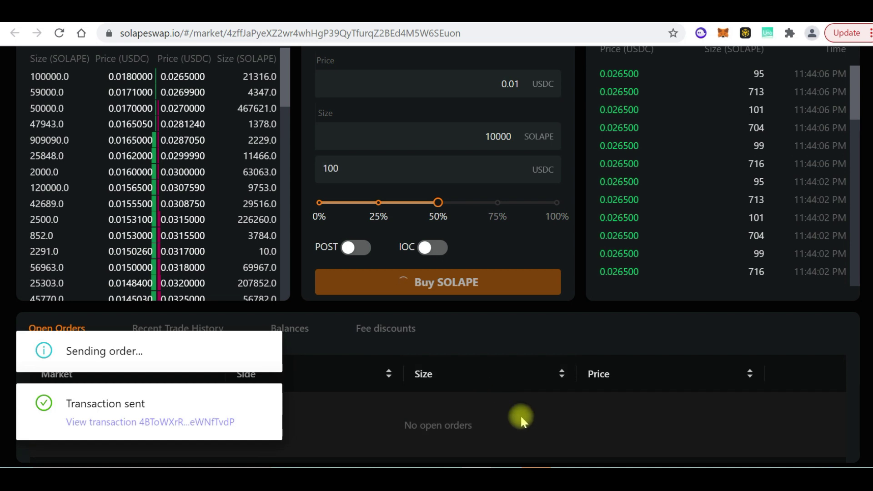
pyautogui.scroll(-2, 520, 418)
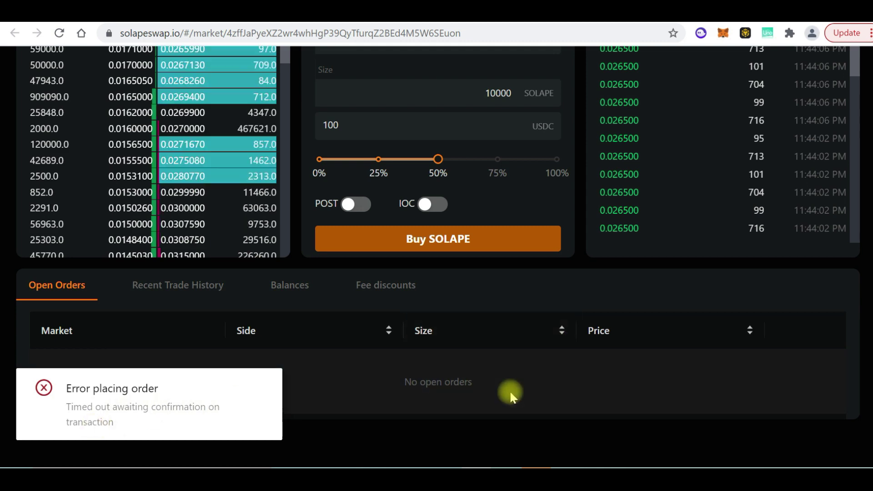
pyautogui.scroll(-1, 511, 396)
pyautogui.scroll(-3, 287, 327)
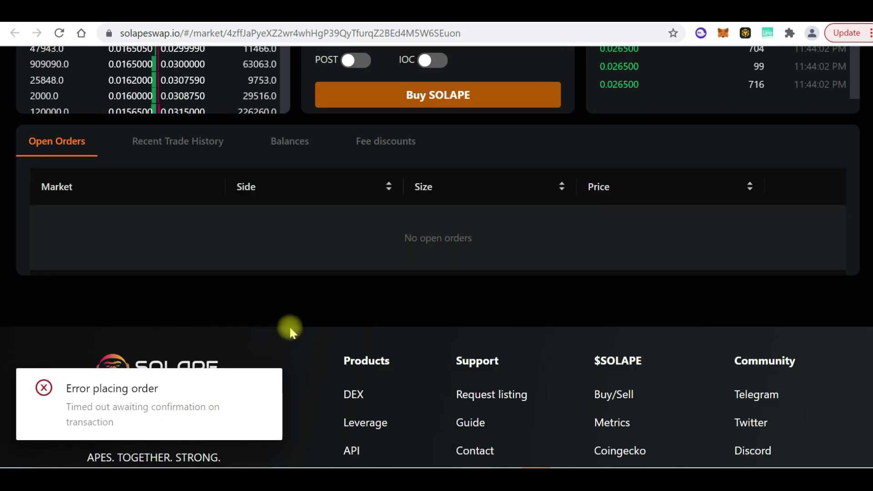
pyautogui.scroll(5, 467, 271)
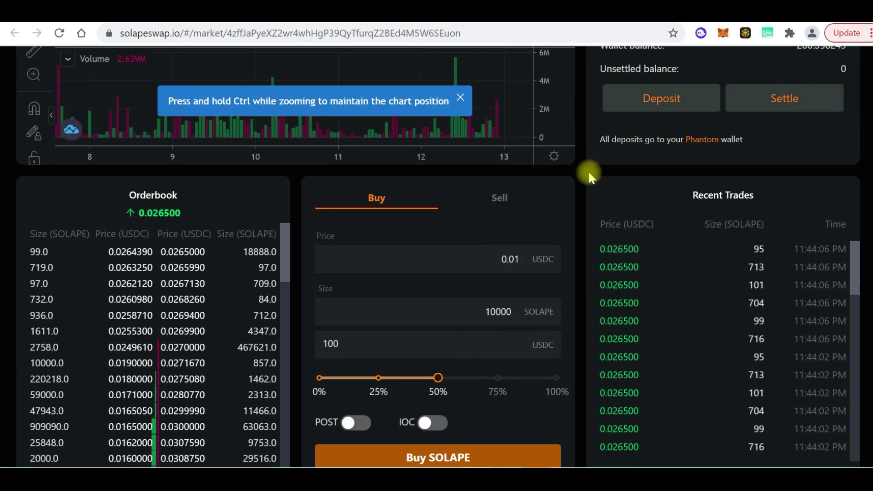
pyautogui.scroll(3, 578, 171)
pyautogui.scroll(1, 578, 171)
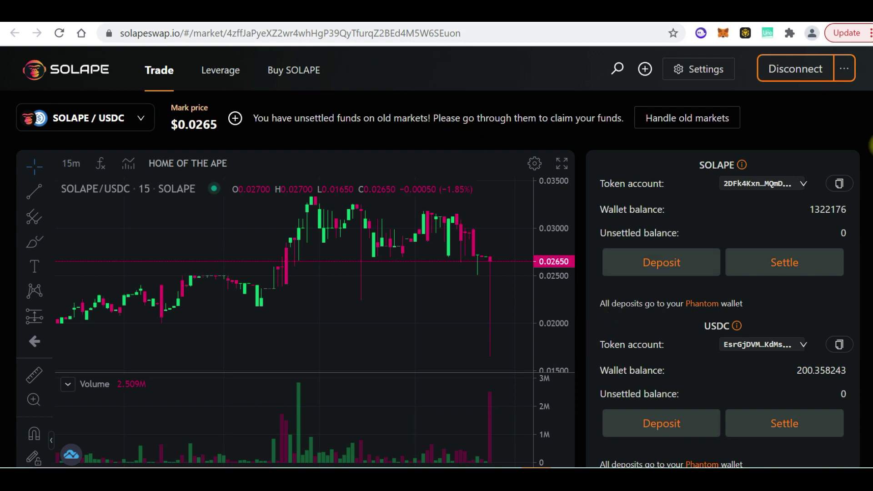
pyautogui.scroll(-3, 437, 273)
pyautogui.scroll(-3, 437, 273)
pyautogui.scroll(-3, 437, 273)
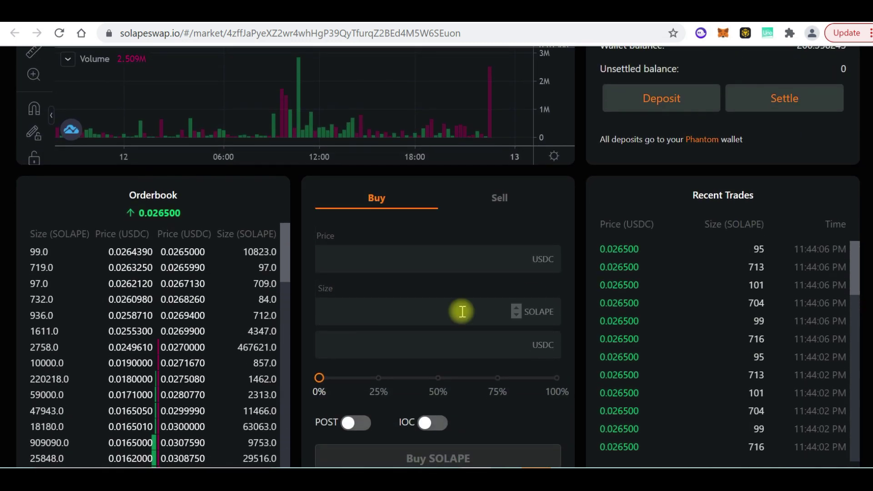
# Enter a 100 USDC total and a 0.01 limit price in the Buy form
pyautogui.click(358, 345)
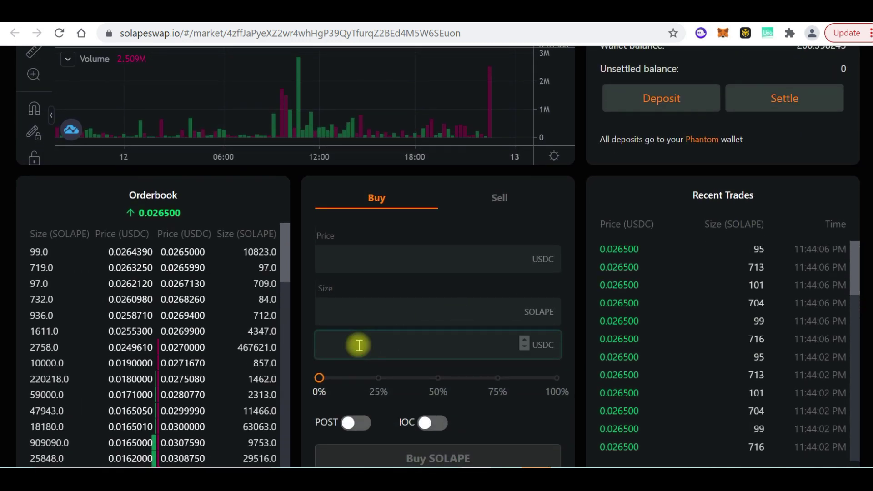
pyautogui.write('100')
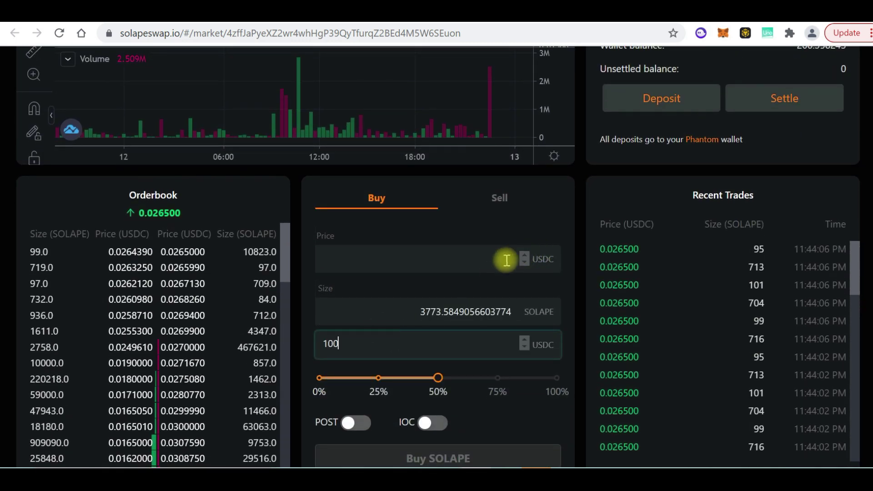
pyautogui.click(503, 259)
pyautogui.write('0')
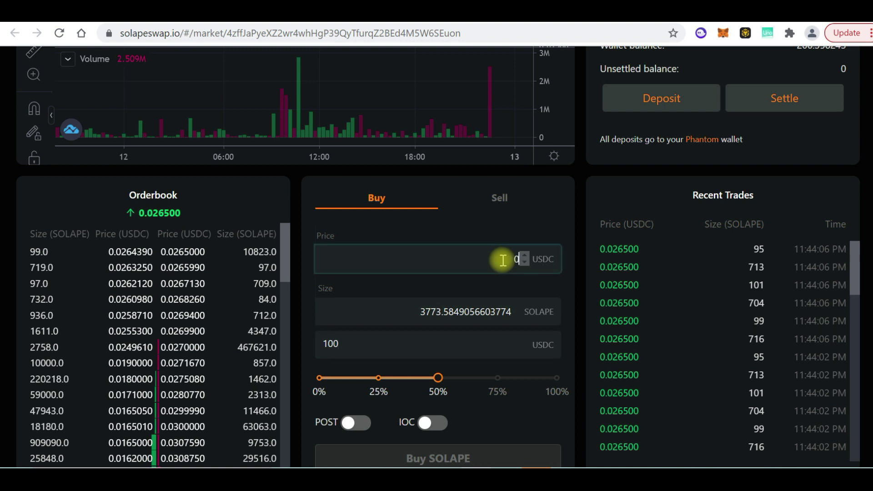
pyautogui.write('.01')
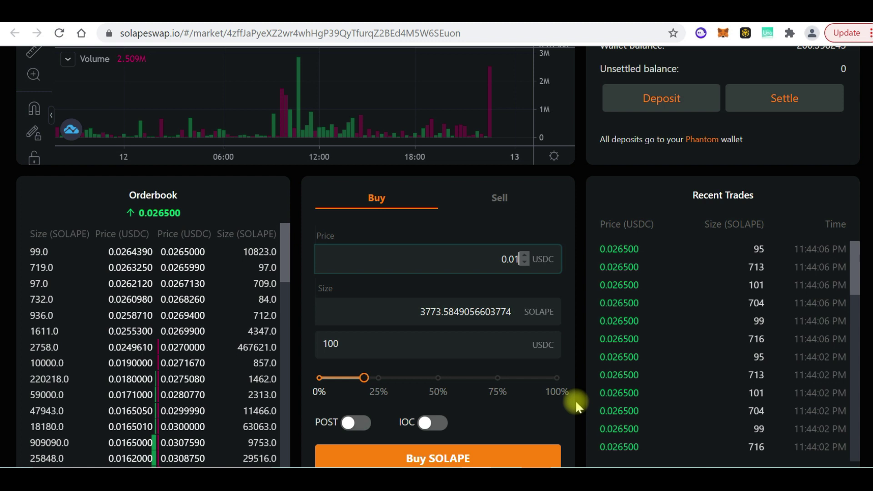
pyautogui.scroll(-2, 576, 406)
pyautogui.click(429, 368)
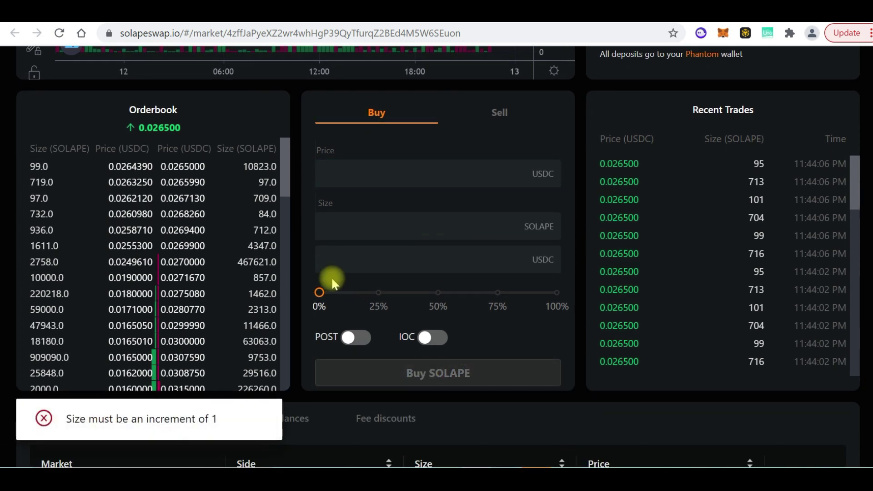
pyautogui.click(339, 258)
pyautogui.write('100')
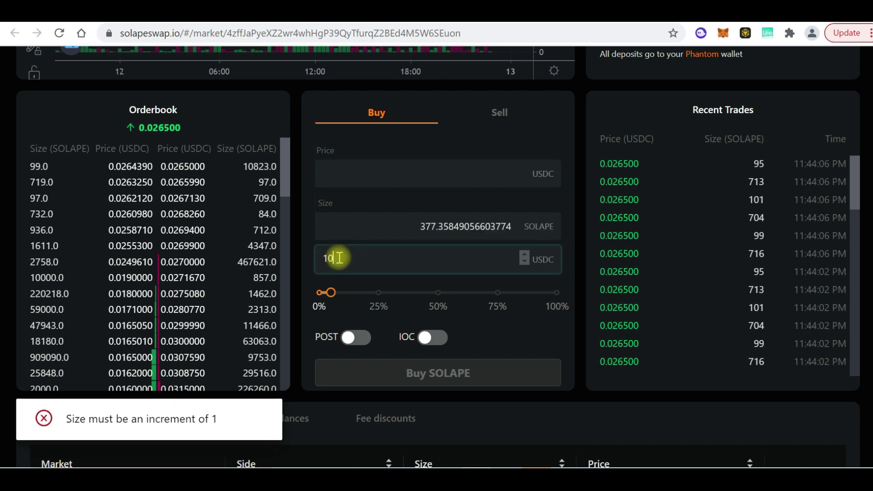
# Re-enter the 0.01 price, trim the Size decimals, and replace the total with 100 USDC
pyautogui.click(453, 173)
pyautogui.write('0')
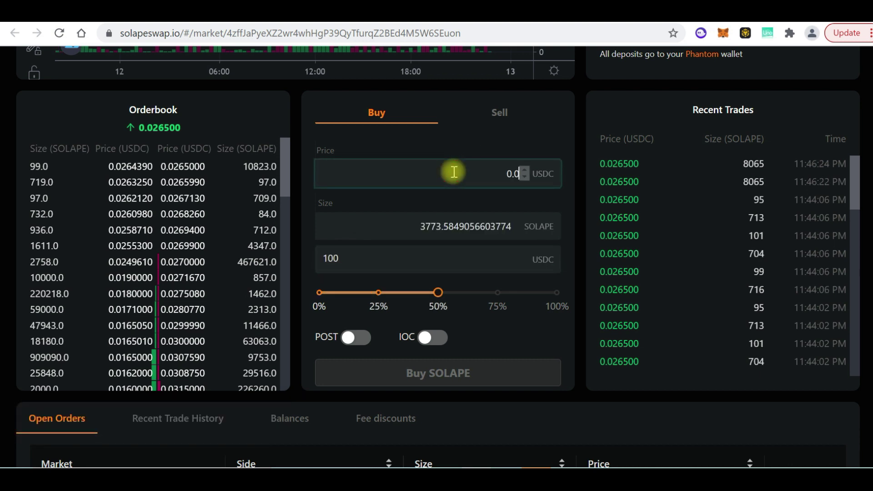
pyautogui.write('1')
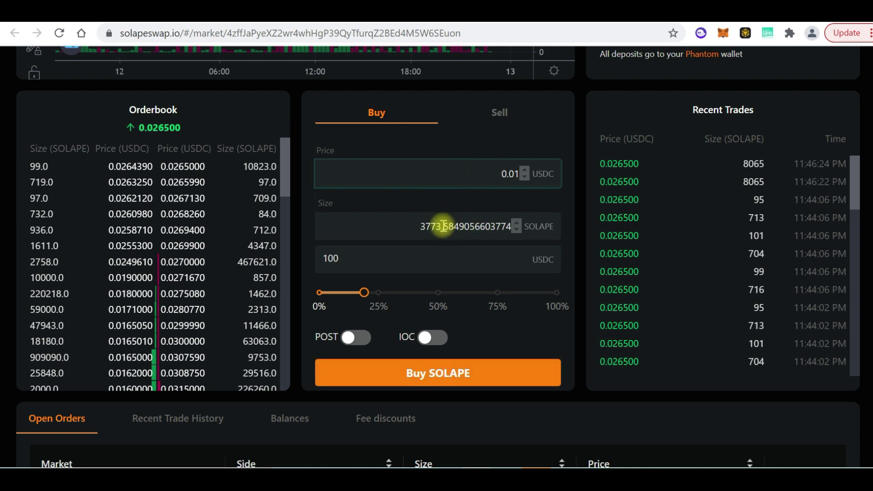
pyautogui.click(440, 226)
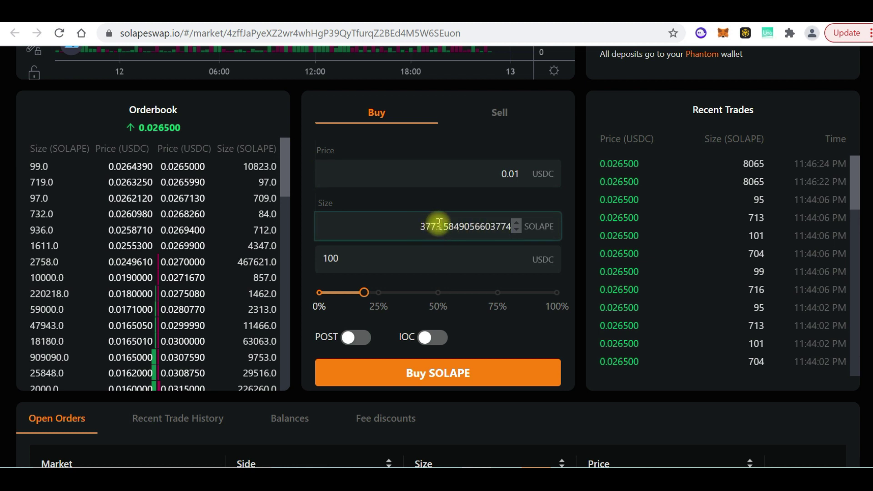
pyautogui.moveTo(442, 226); pyautogui.dragTo(507, 225)
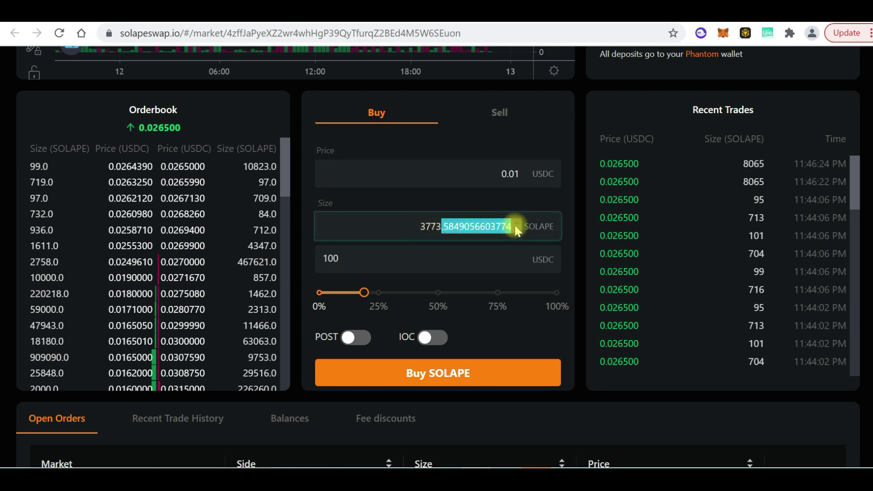
pyautogui.press('BackSpace')
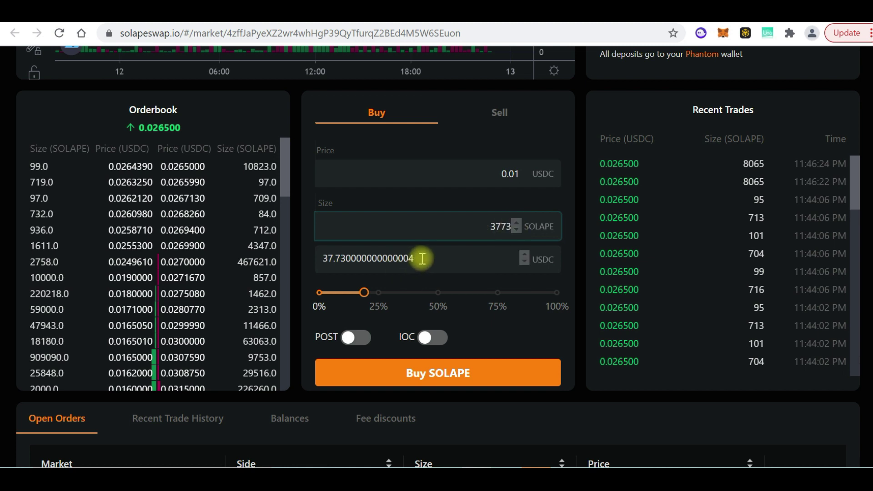
pyautogui.moveTo(422, 258); pyautogui.dragTo(315, 259)
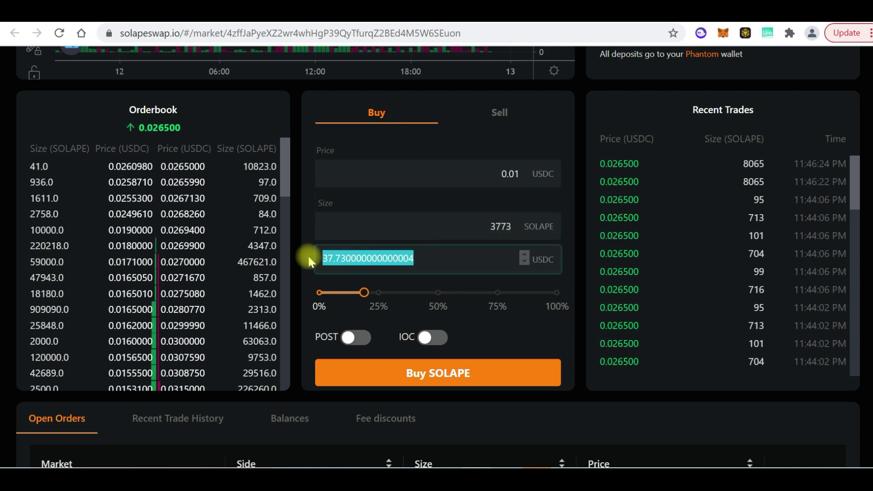
pyautogui.write('100')
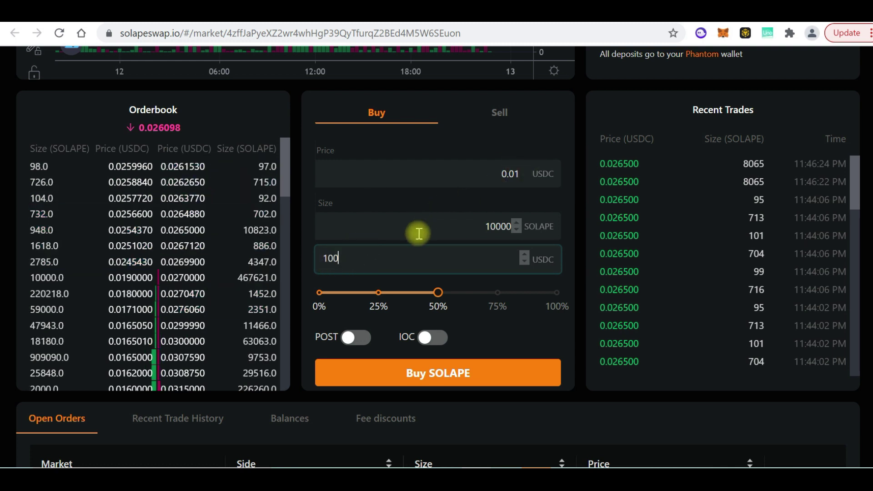
pyautogui.click(388, 259)
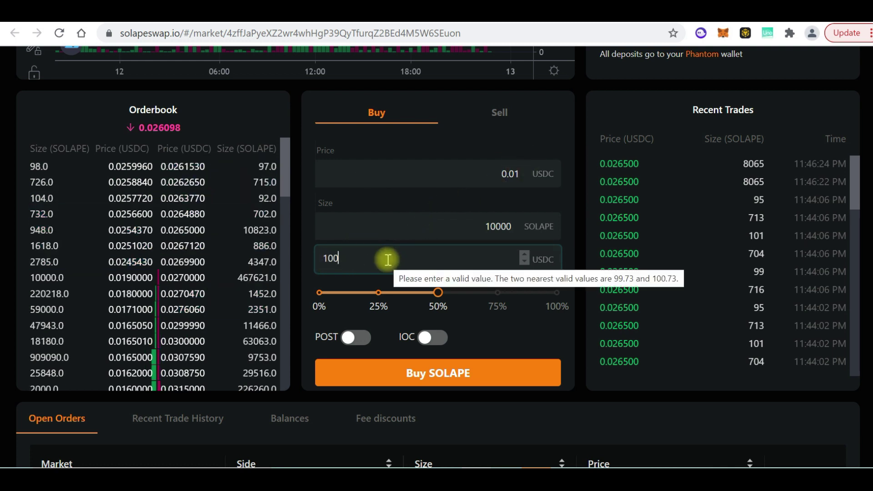
# Submit the 10,000 SOLAPE buy order at 0.01 USDC and approve it in Phantom
pyautogui.click(426, 369)
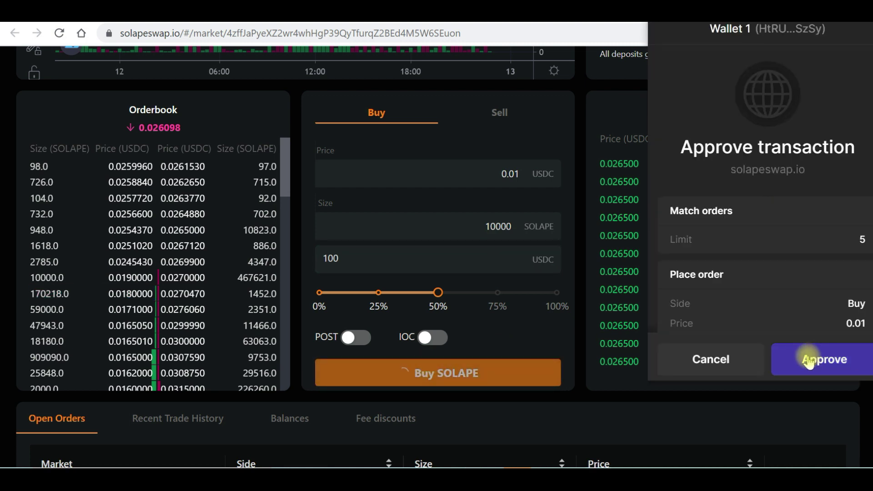
pyautogui.click(808, 360)
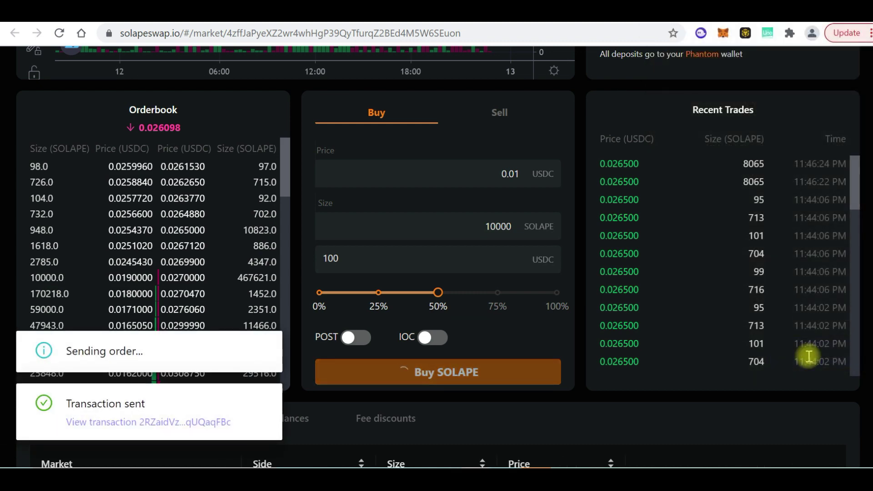
pyautogui.scroll(-1, 671, 425)
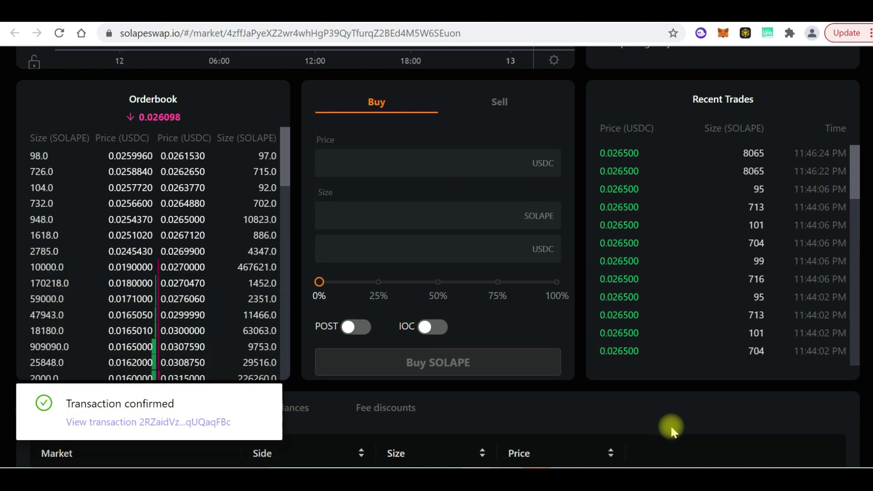
pyautogui.scroll(-3, 671, 425)
pyautogui.scroll(-2, 670, 425)
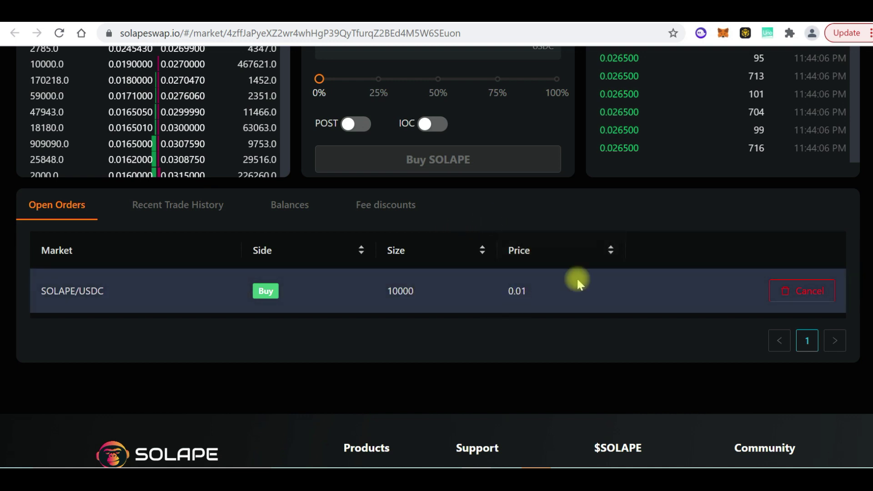
pyautogui.scroll(3, 666, 263)
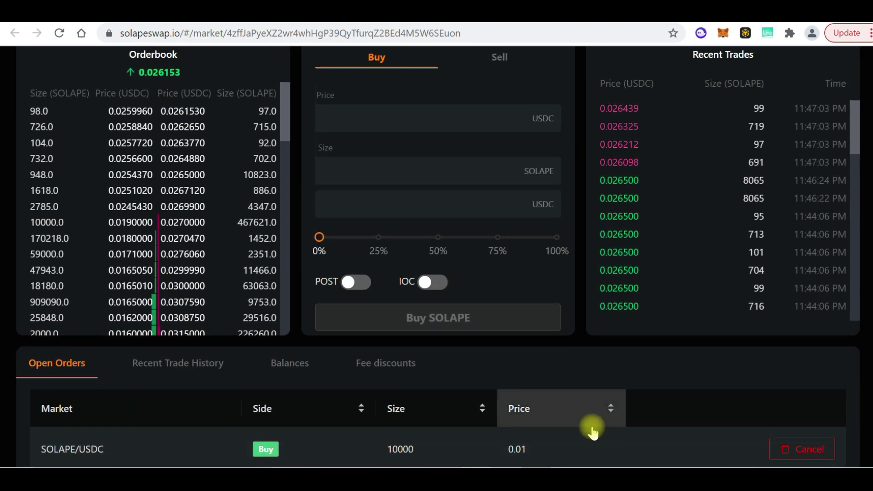
pyautogui.scroll(5, 593, 382)
pyautogui.scroll(3, 592, 431)
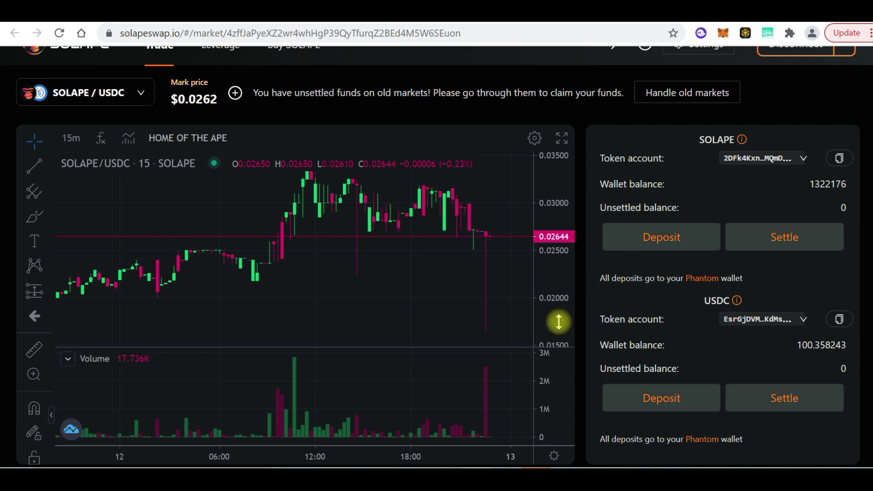
pyautogui.scroll(-5, 577, 348)
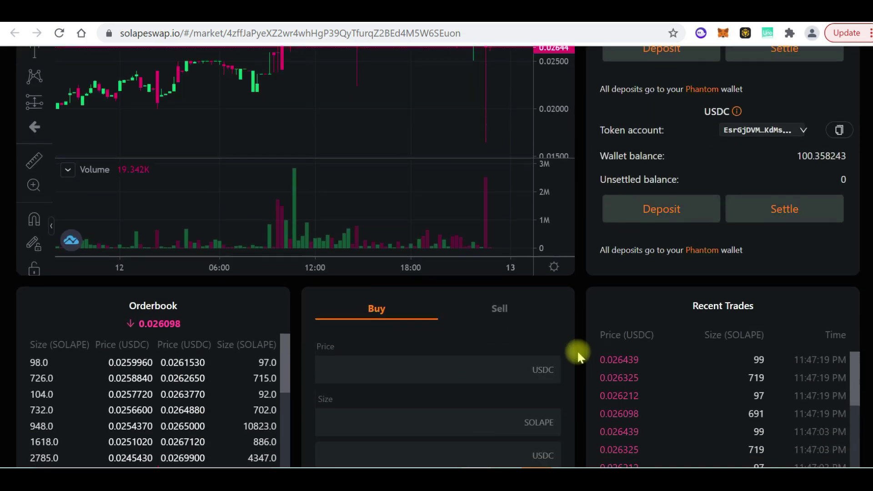
pyautogui.scroll(-3, 579, 356)
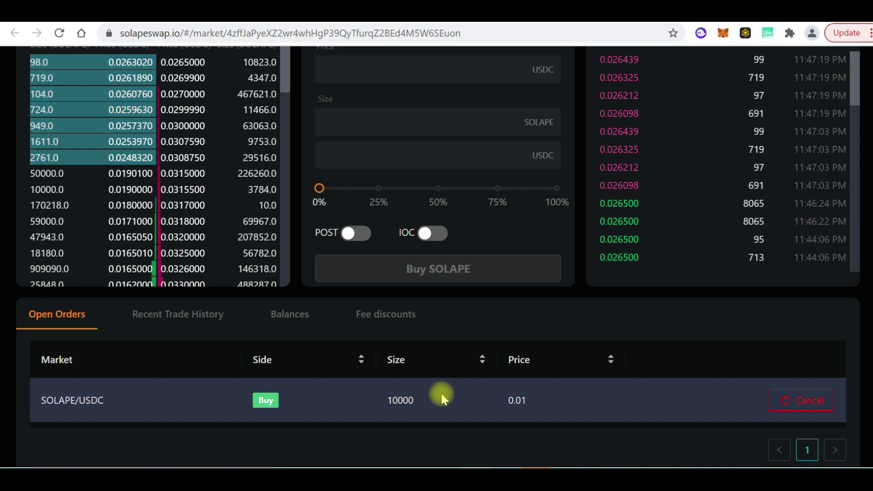
pyautogui.scroll(5, 441, 393)
pyautogui.scroll(5, 441, 393)
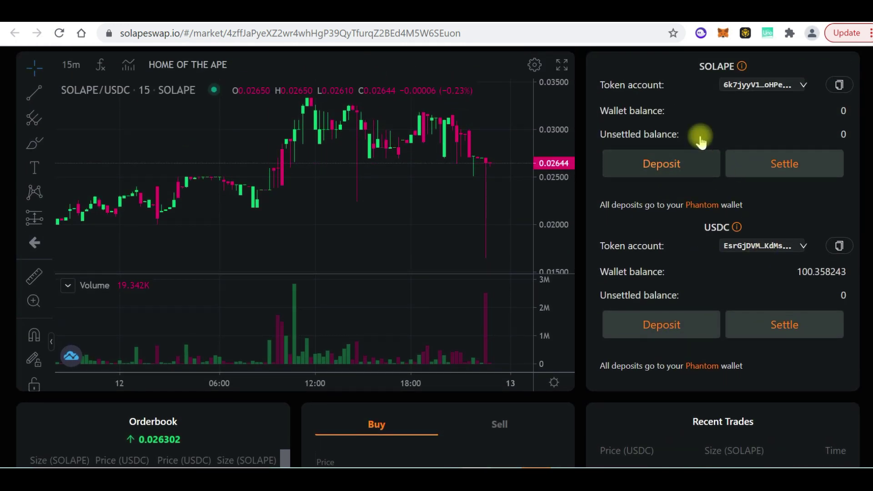
pyautogui.scroll(1, 716, 146)
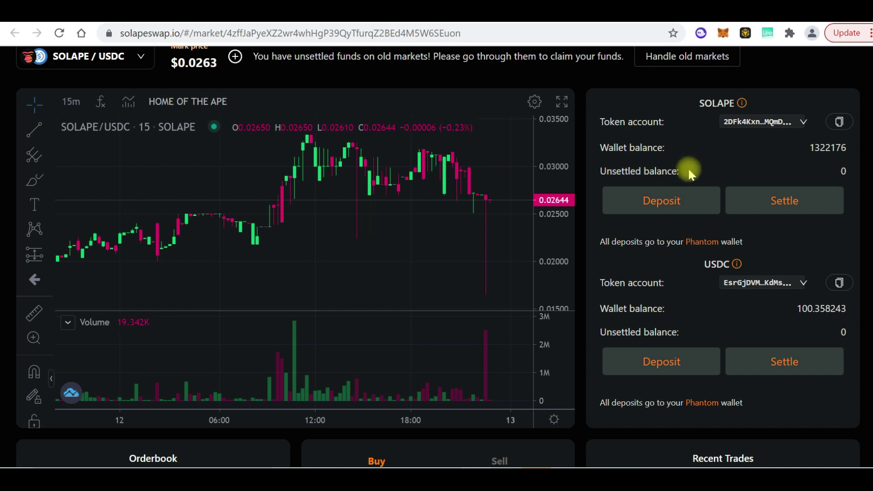
pyautogui.click(784, 201)
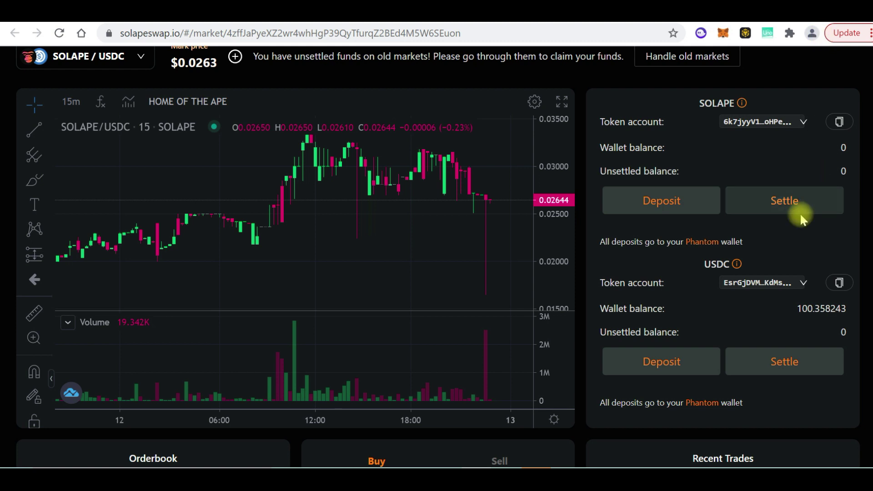
pyautogui.click(674, 202)
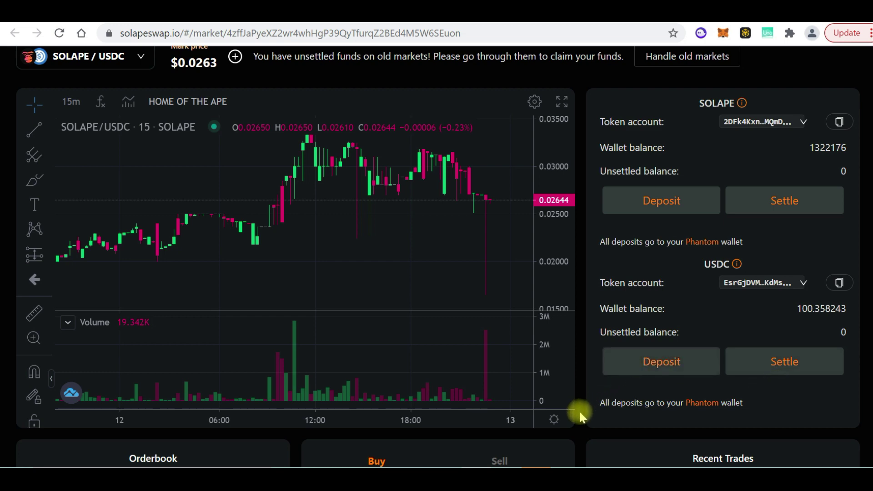
pyautogui.scroll(-4, 579, 413)
pyautogui.scroll(-4, 579, 412)
pyautogui.scroll(-4, 580, 412)
pyautogui.scroll(-2, 580, 413)
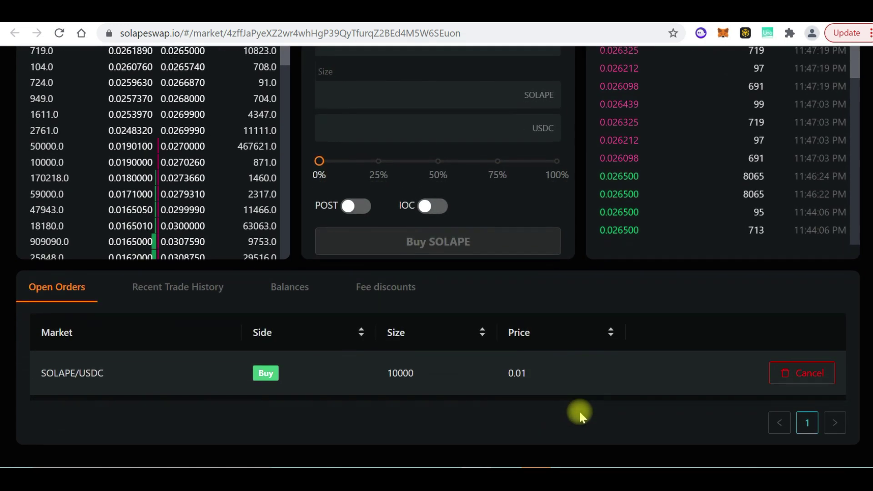
# Cancel the SOLAPE/USDC buy order with wallet approval, then settle the 100 unsettled USDC
pyautogui.click(797, 373)
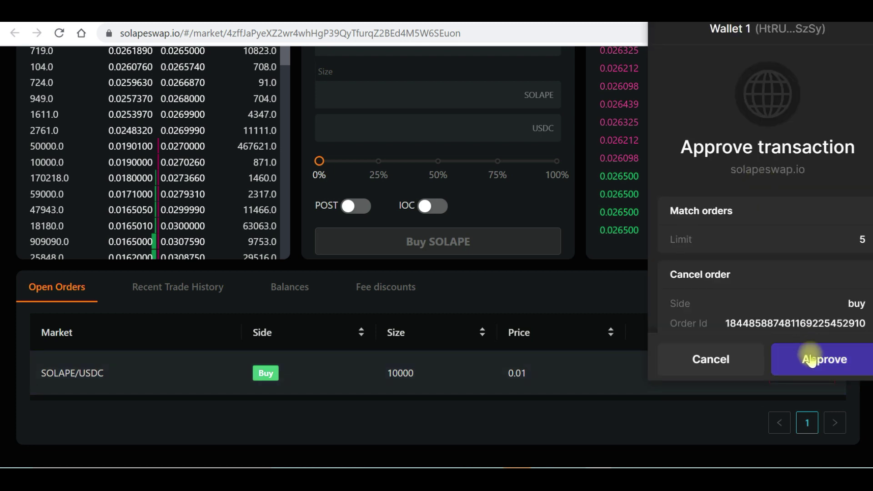
pyautogui.click(812, 360)
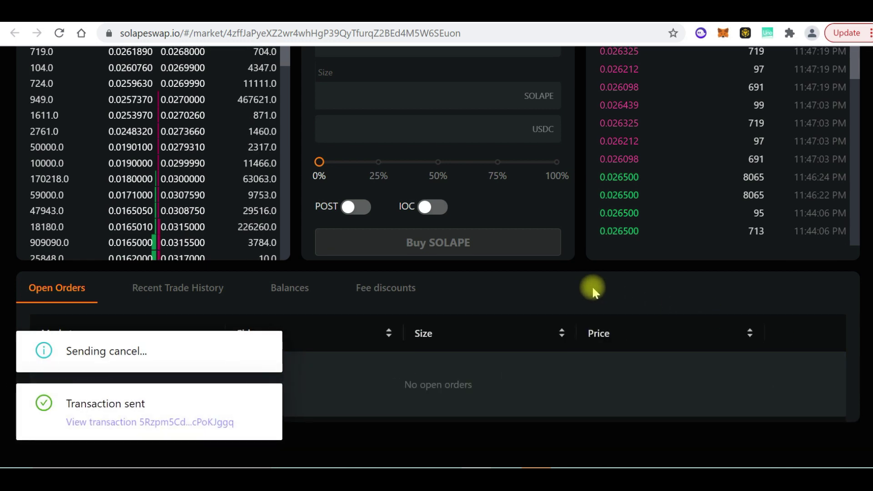
pyautogui.scroll(5, 592, 286)
pyautogui.scroll(2, 592, 292)
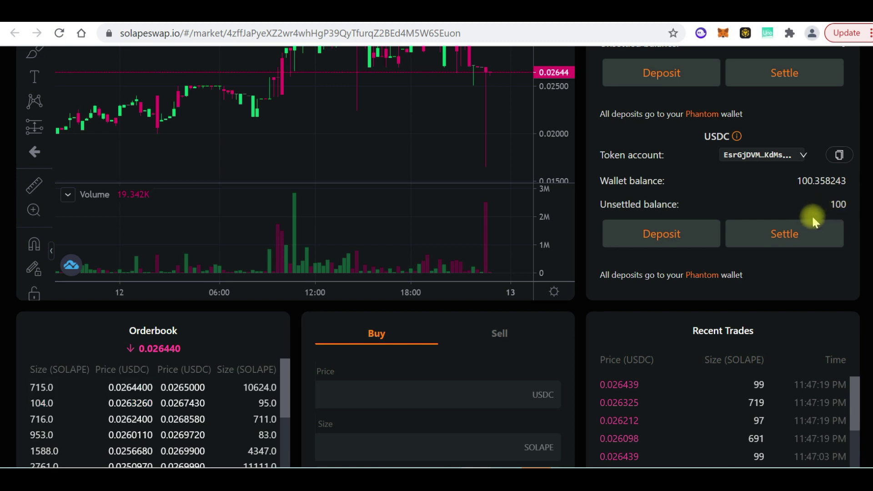
pyautogui.click(785, 234)
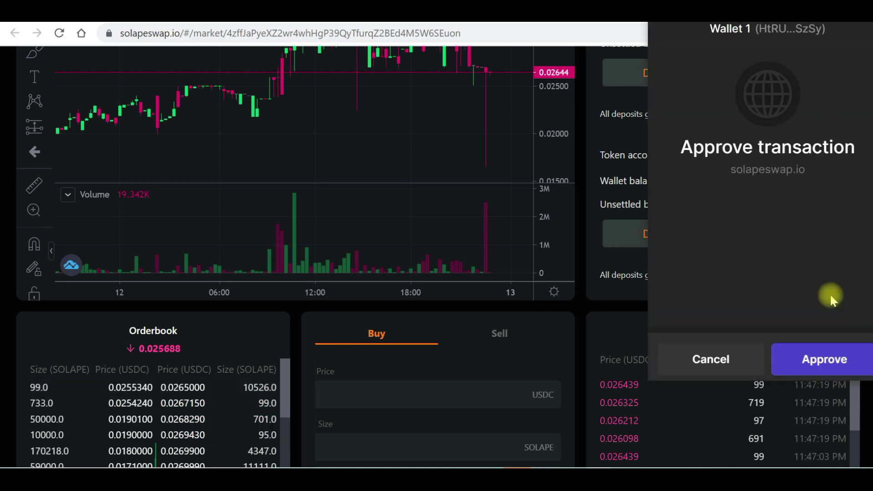
# Approve the 100 USDC settlement transaction in the Phantom wallet
pyautogui.click(805, 362)
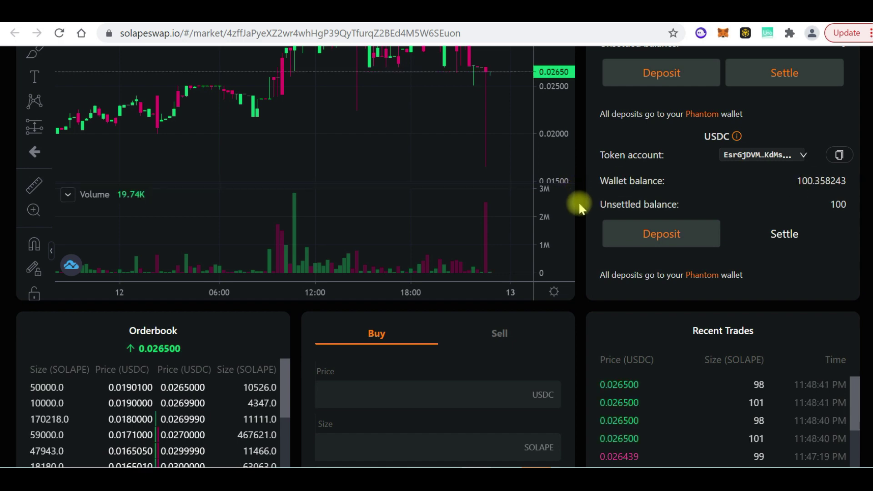
pyautogui.scroll(5, 579, 201)
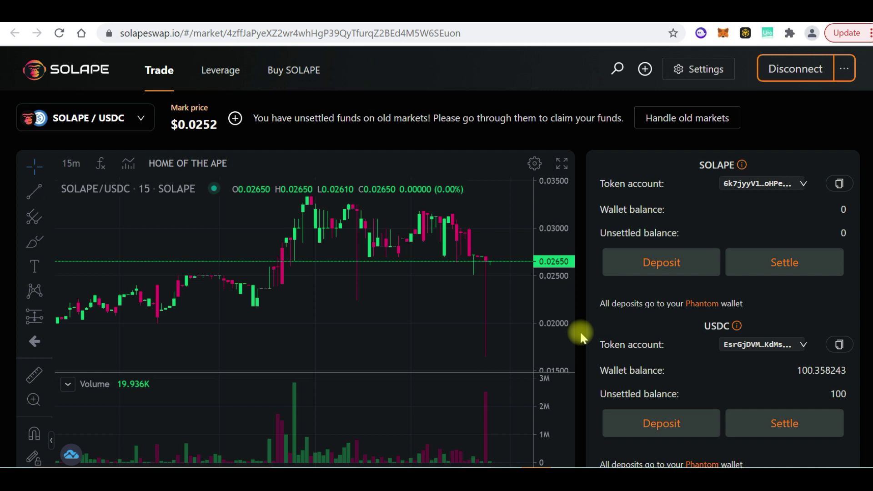
# Retry settling the 100 unsettled USDC and approve it in Phantom
pyautogui.click(782, 423)
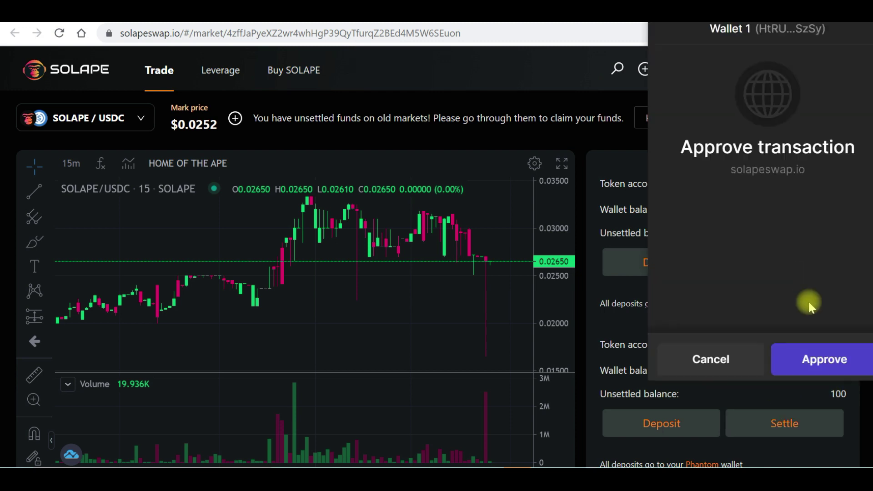
pyautogui.click(823, 348)
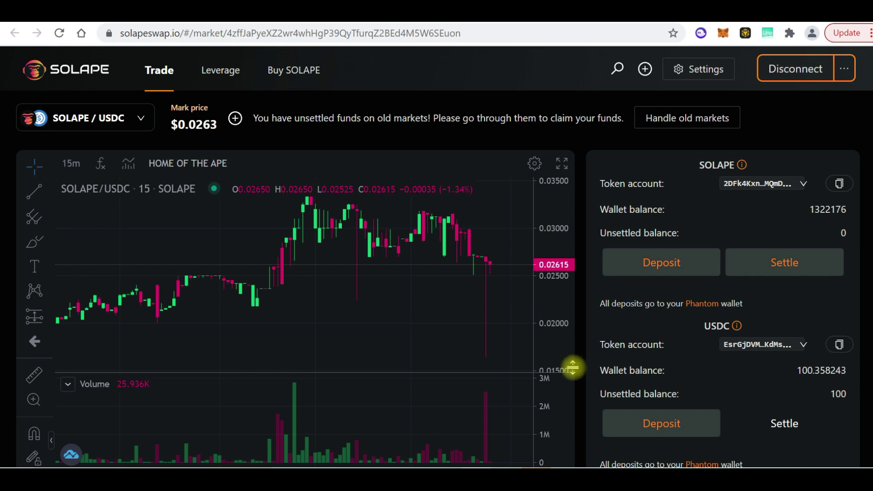
# Settle the 100 USDC, restoring the wallet to 200.358243, then switch to the YouTube tab
pyautogui.click(778, 430)
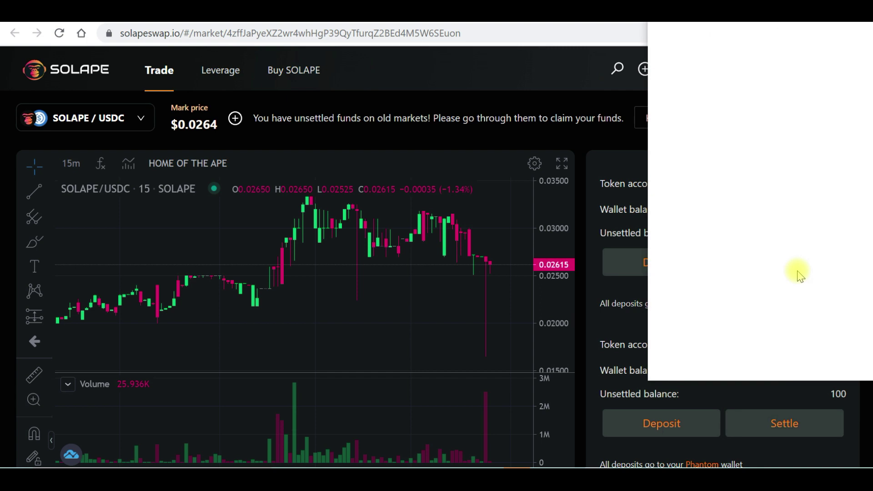
pyautogui.click(824, 358)
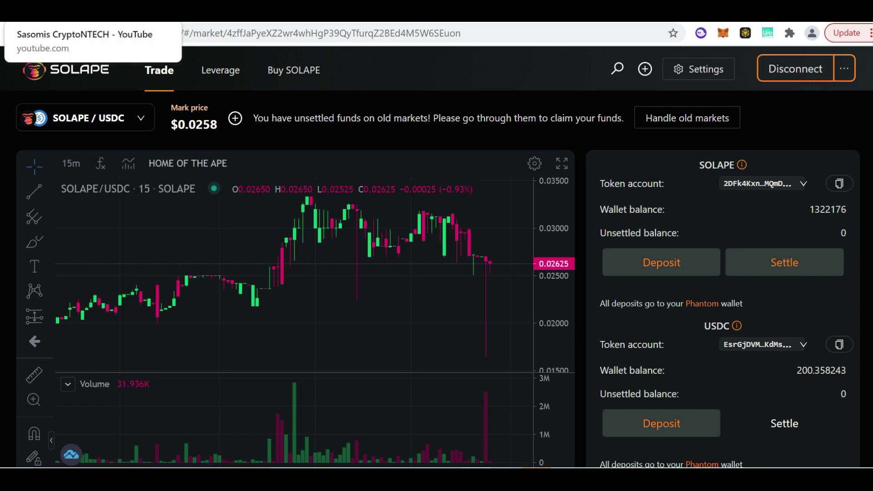
pyautogui.click(82, 10)
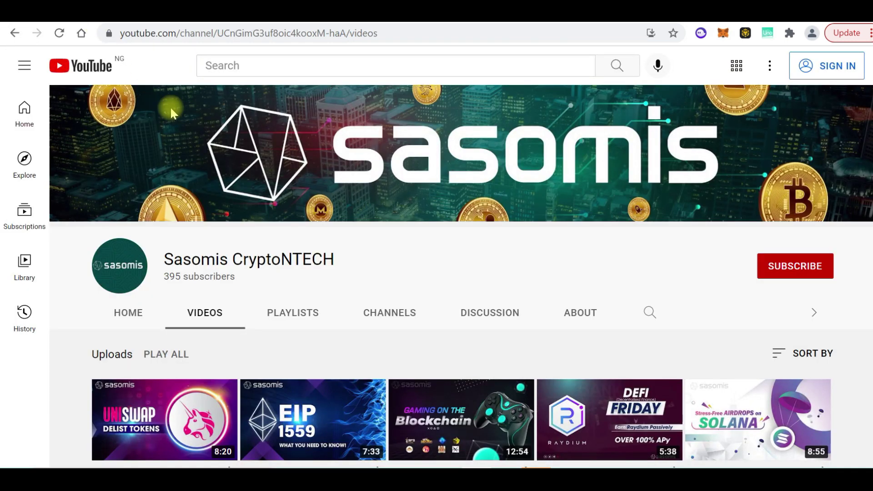